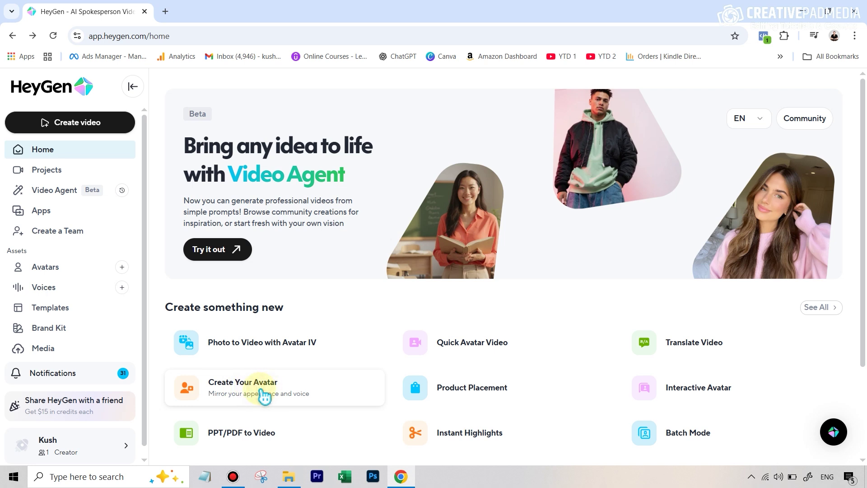
Start creating a digital twin avatar and advance past the introduction and footage instructions to the upload stage
{"action": "left_click", "coordinate": [264, 397]}
{"action": "left_click", "coordinate": [257, 375]}
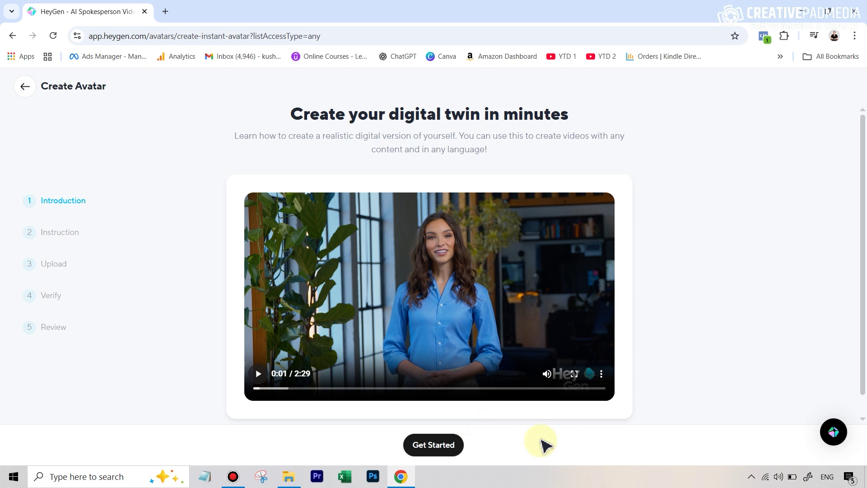
{"action": "left_click", "coordinate": [437, 446]}
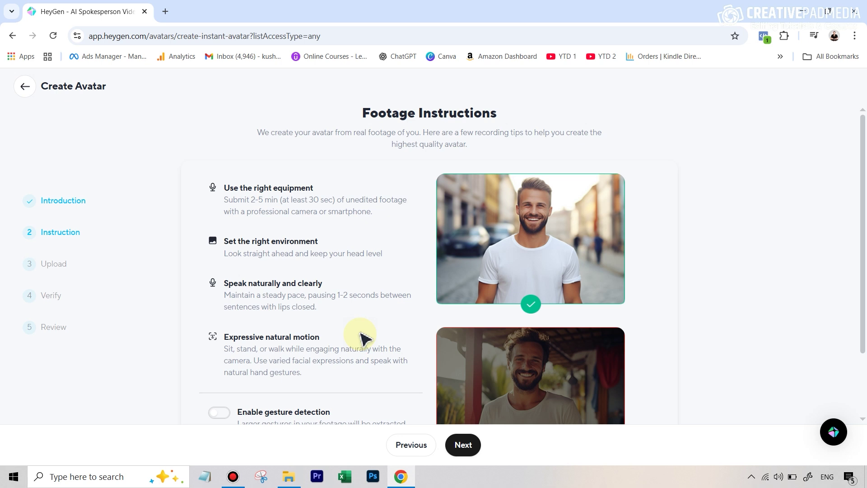
{"action": "scroll", "coordinate": [379, 363], "scroll_direction": "down", "scroll_amount": 2}
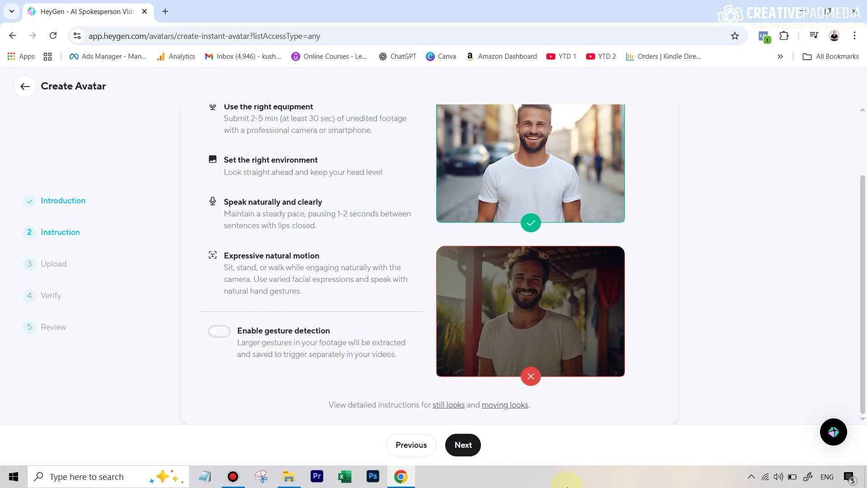
{"action": "left_click", "coordinate": [475, 445]}
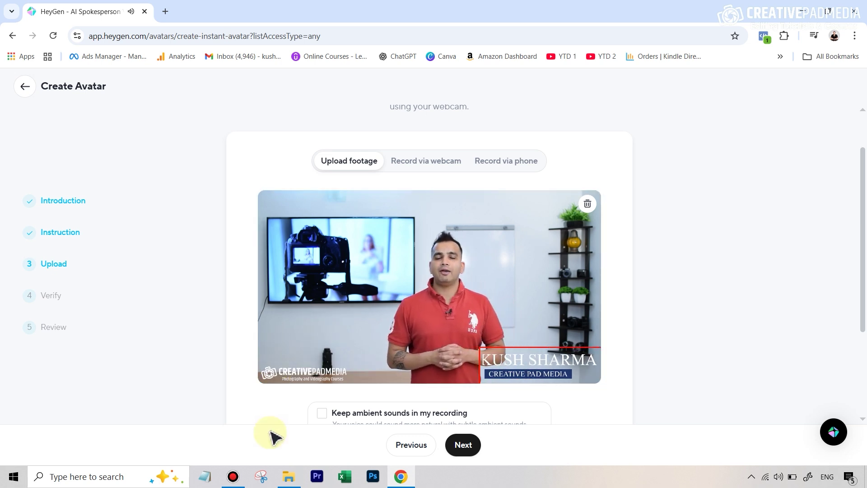
Pause the uploaded footage, turn off AI background removal and continue to identity verification
{"action": "mouse_move", "coordinate": [276, 371]}
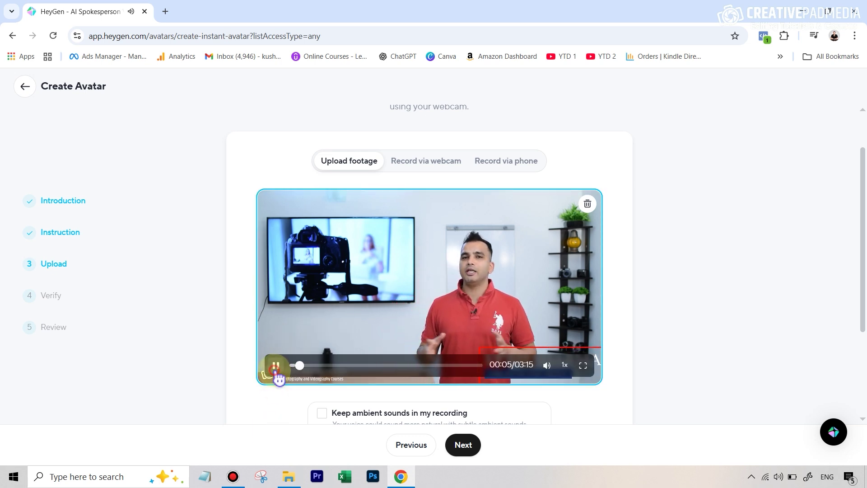
{"action": "left_click", "coordinate": [276, 367]}
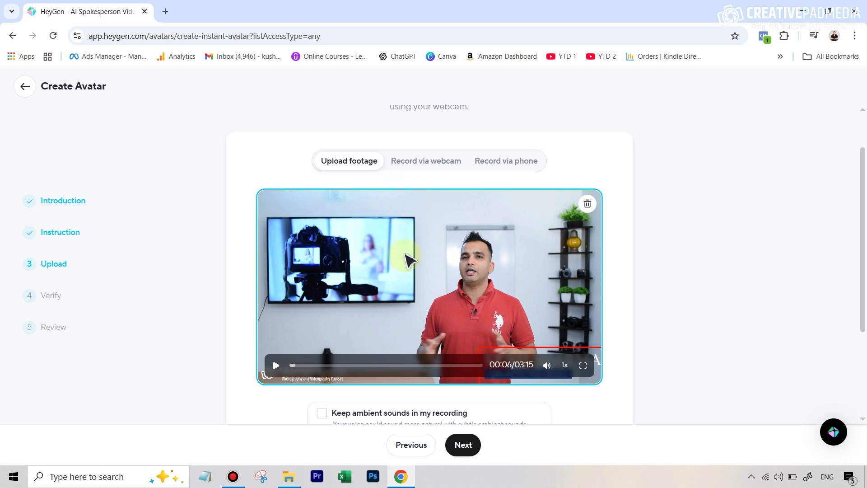
{"action": "scroll", "coordinate": [465, 413], "scroll_direction": "down", "scroll_amount": 3}
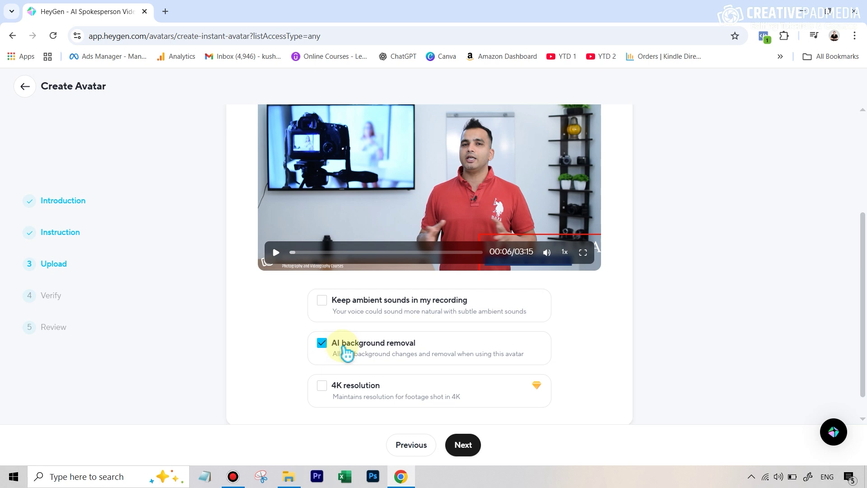
{"action": "left_click", "coordinate": [323, 346]}
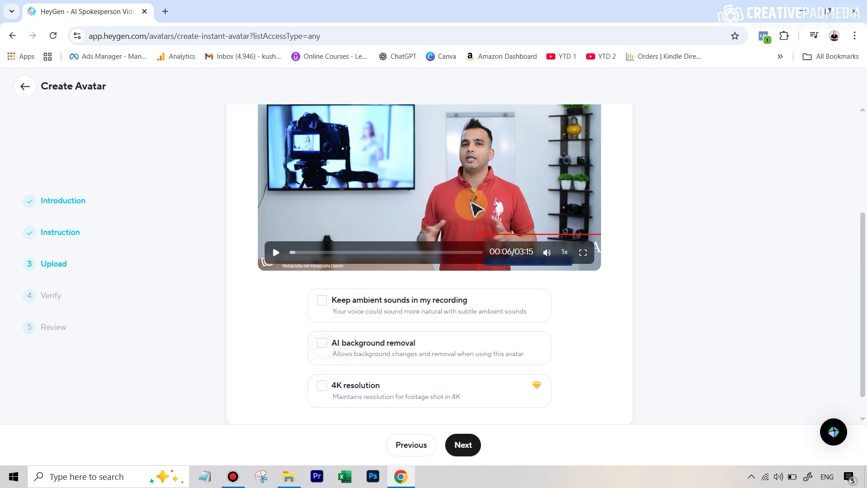
{"action": "left_click", "coordinate": [472, 208]}
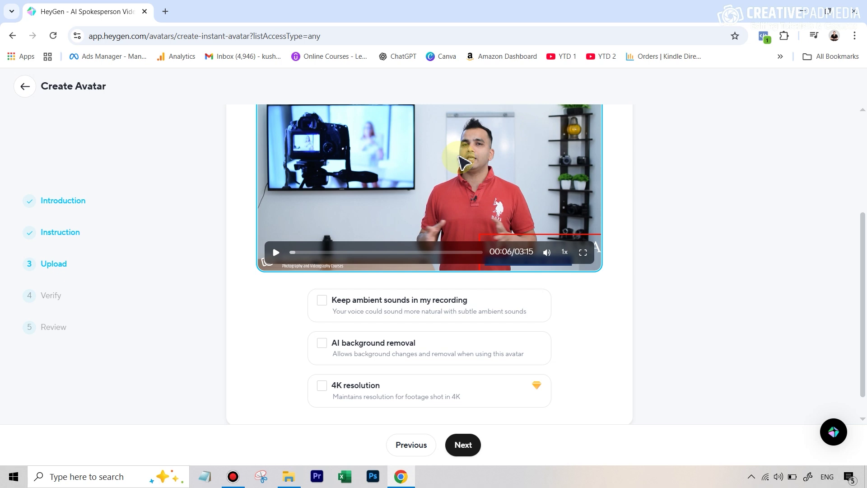
{"action": "left_click", "coordinate": [467, 454]}
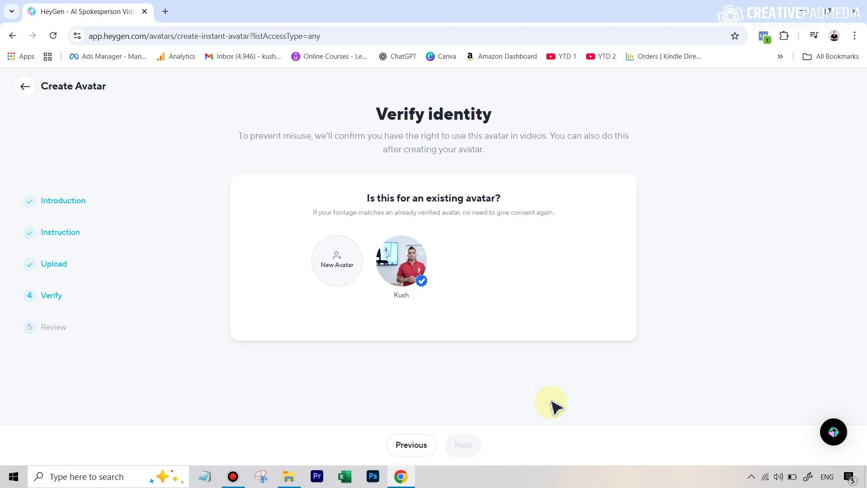
Leave the avatar creation wizard at identity verification and open the saved avatars
{"action": "left_click", "coordinate": [24, 87]}
{"action": "left_click", "coordinate": [486, 109]}
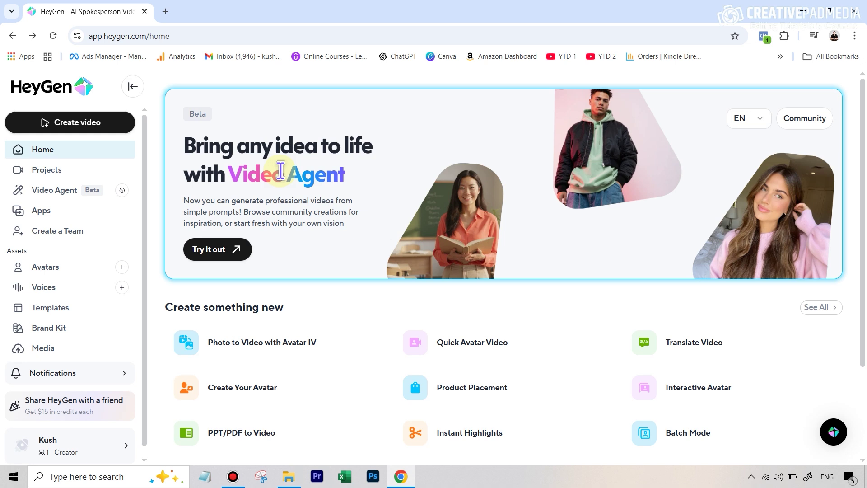
{"action": "left_click", "coordinate": [46, 270]}
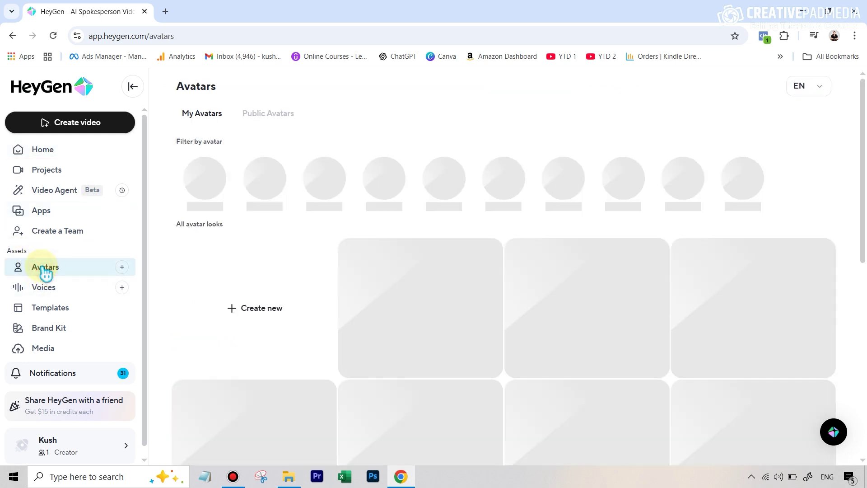
Open the existing red-shirt avatar look and start a new AI Studio video with it
{"action": "mouse_move", "coordinate": [273, 188]}
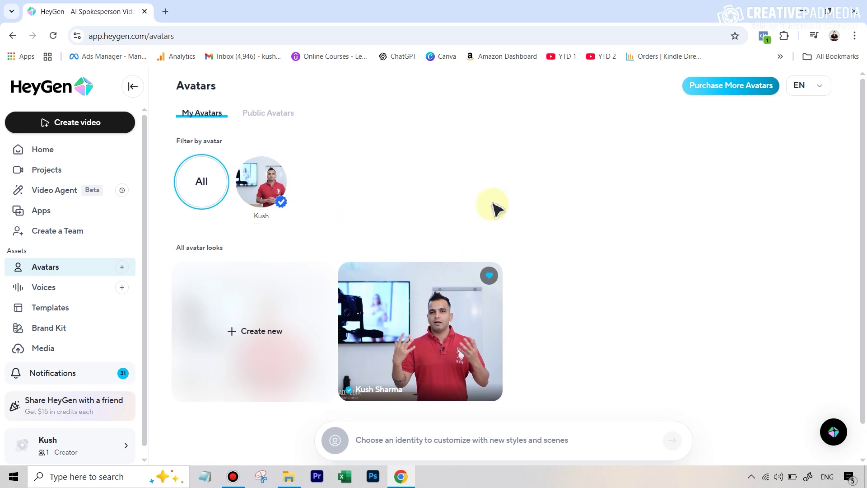
{"action": "scroll", "coordinate": [523, 325], "scroll_direction": "down", "scroll_amount": 1}
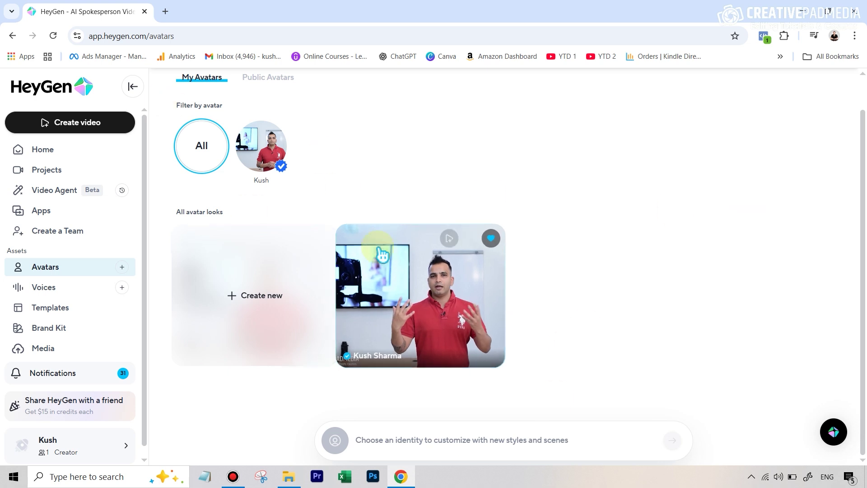
{"action": "mouse_move", "coordinate": [485, 297]}
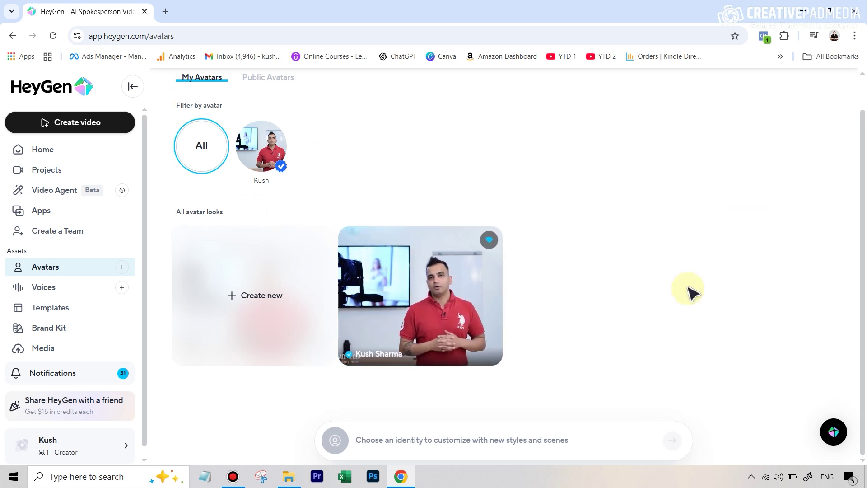
{"action": "mouse_move", "coordinate": [417, 292]}
{"action": "mouse_move", "coordinate": [264, 140]}
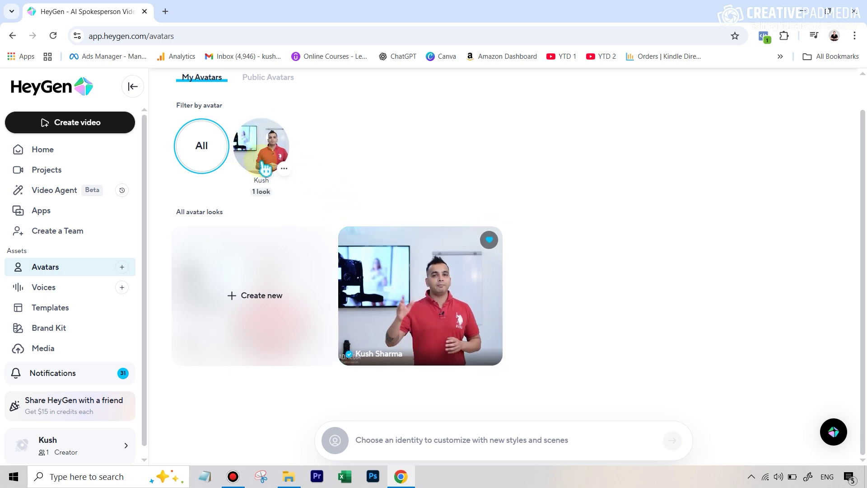
{"action": "mouse_move", "coordinate": [408, 273]}
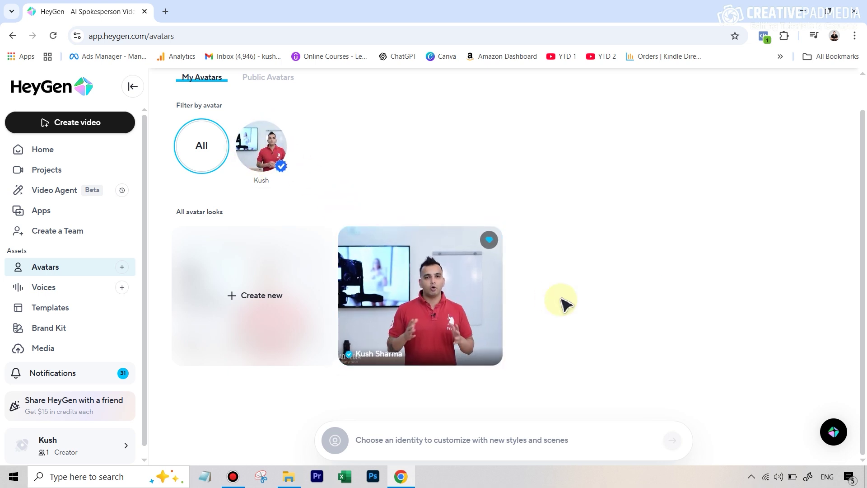
{"action": "mouse_move", "coordinate": [385, 317]}
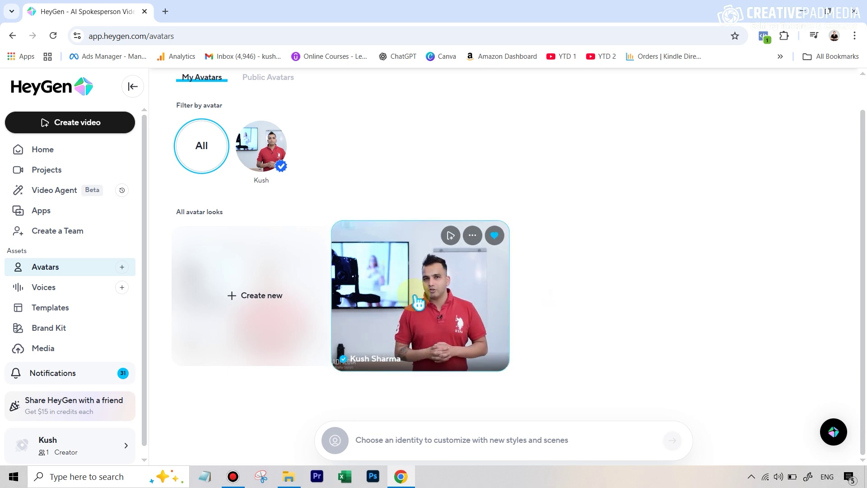
{"action": "left_click", "coordinate": [440, 299]}
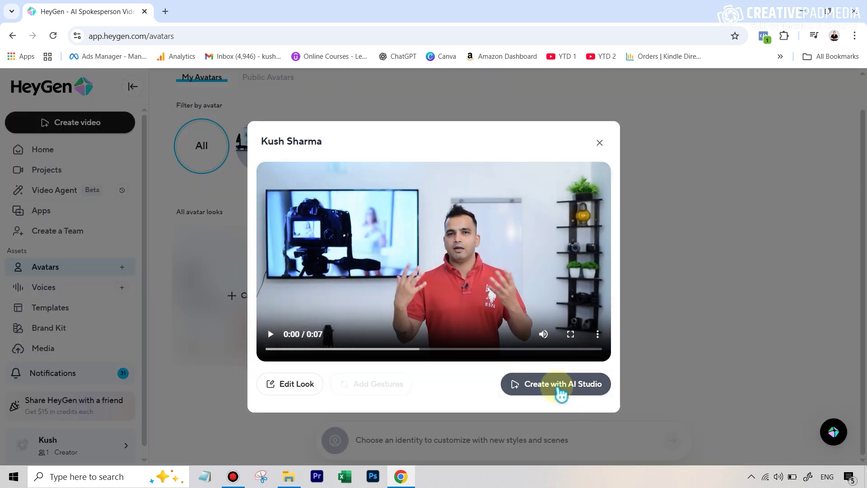
{"action": "left_click", "coordinate": [561, 391]}
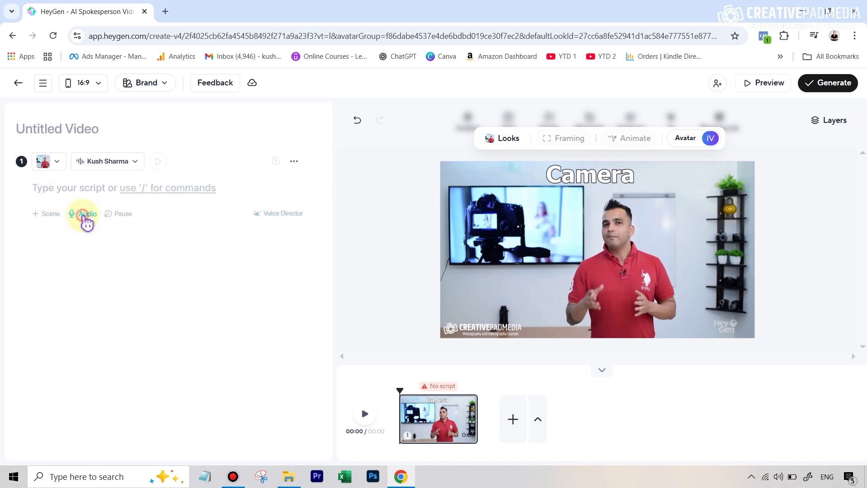
Add the recording Recording__11_.m4a as the scene's audio with Voice Mirroring off
{"action": "left_click", "coordinate": [85, 216]}
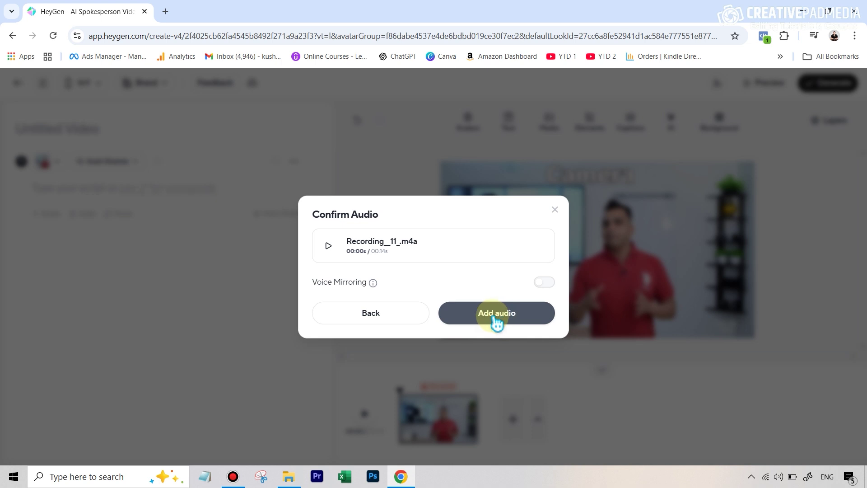
{"action": "left_click", "coordinate": [494, 316]}
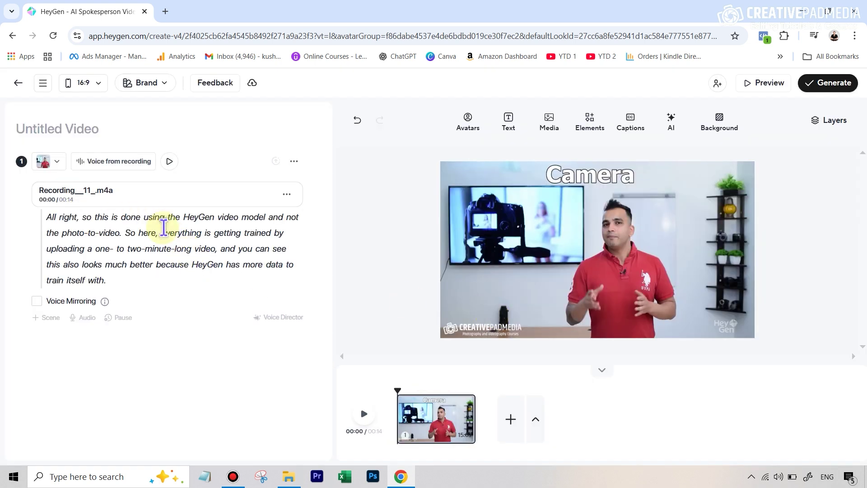
{"action": "left_click", "coordinate": [628, 334]}
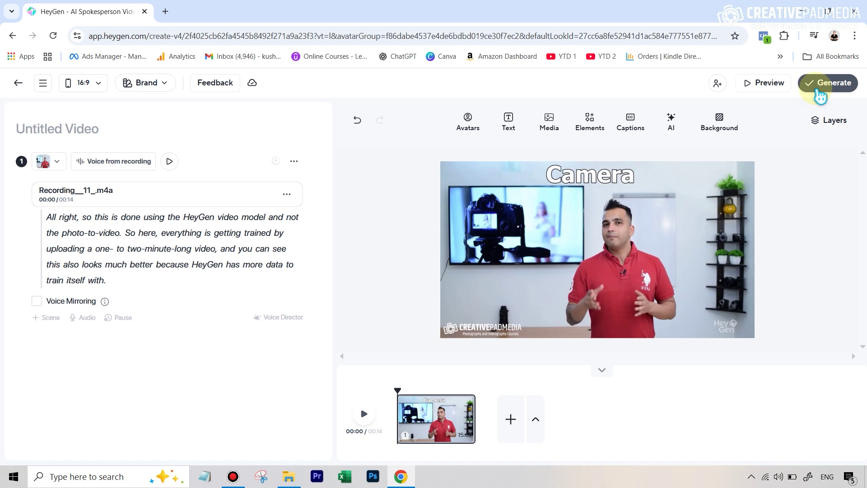
Open the video generation settings and check the resolution options, leaving 1080p selected
{"action": "left_click", "coordinate": [819, 88]}
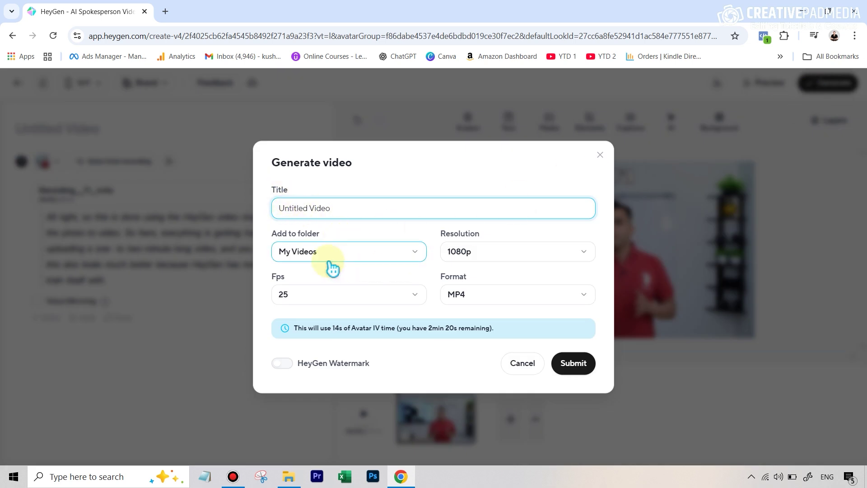
{"action": "left_click", "coordinate": [467, 261]}
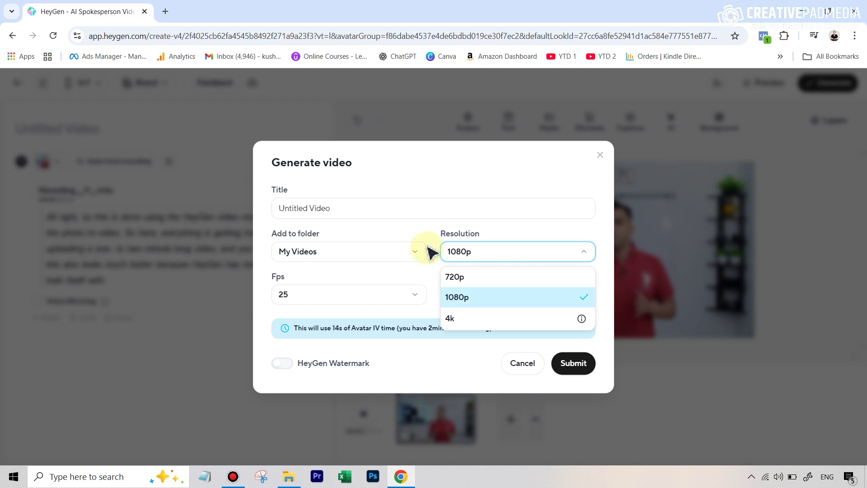
{"action": "left_click", "coordinate": [475, 186]}
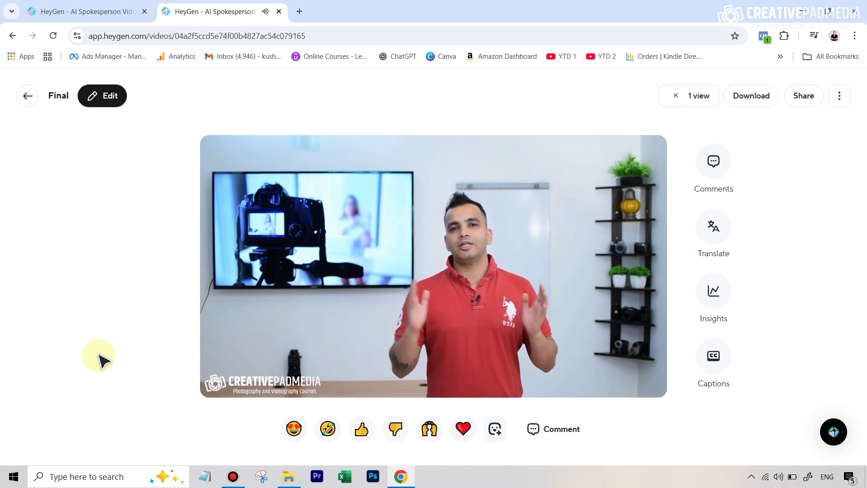
Replay a middle section of the generated video Final and pause it for inspection
{"action": "mouse_move", "coordinate": [208, 394]}
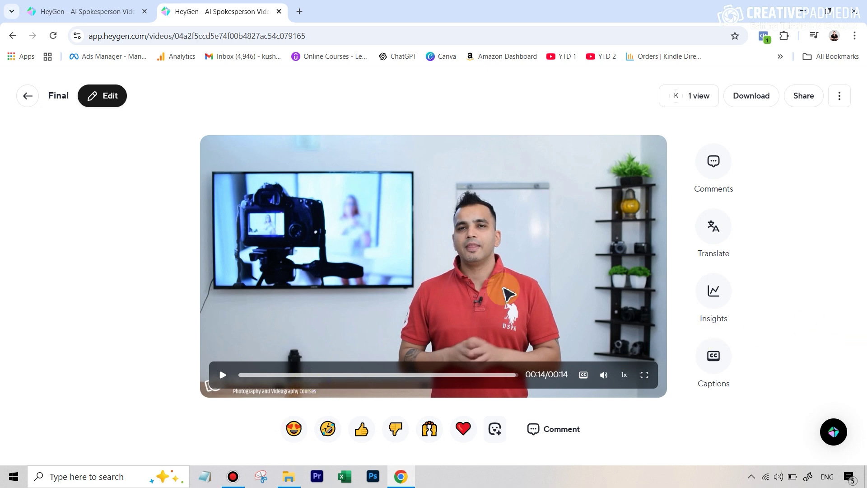
{"action": "left_click", "coordinate": [222, 374]}
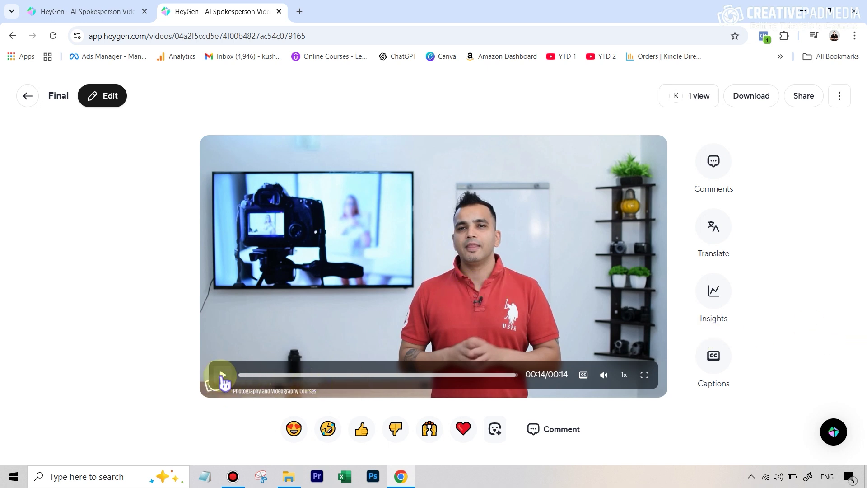
{"action": "left_click", "coordinate": [327, 375]}
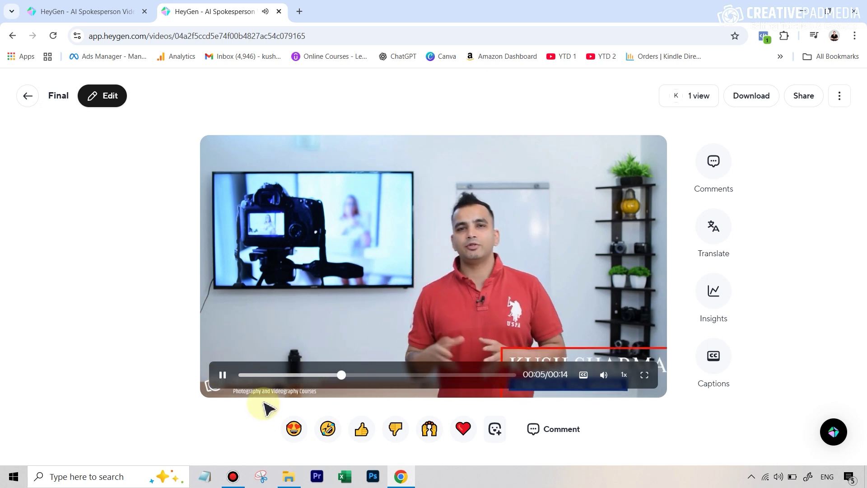
{"action": "left_click", "coordinate": [222, 374]}
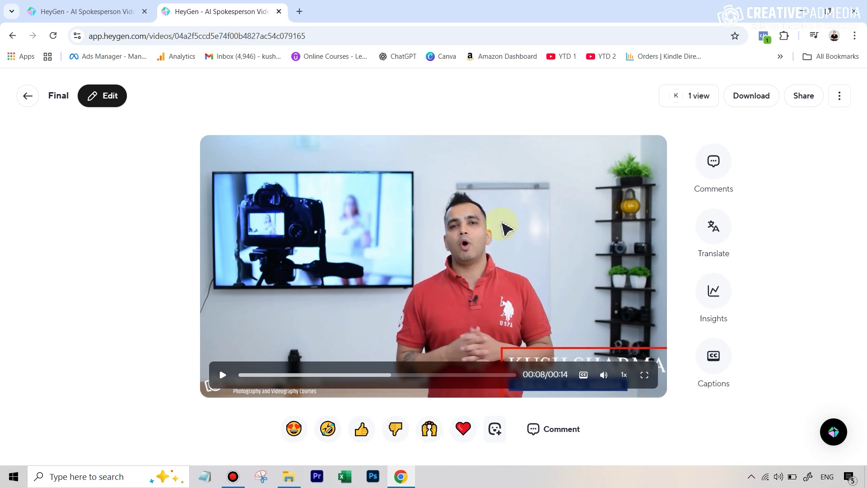
Return to the saved avatars and view the existing look's preview, then close it
{"action": "key", "text": "ctrl+shift+Tab"}
{"action": "mouse_move", "coordinate": [451, 318]}
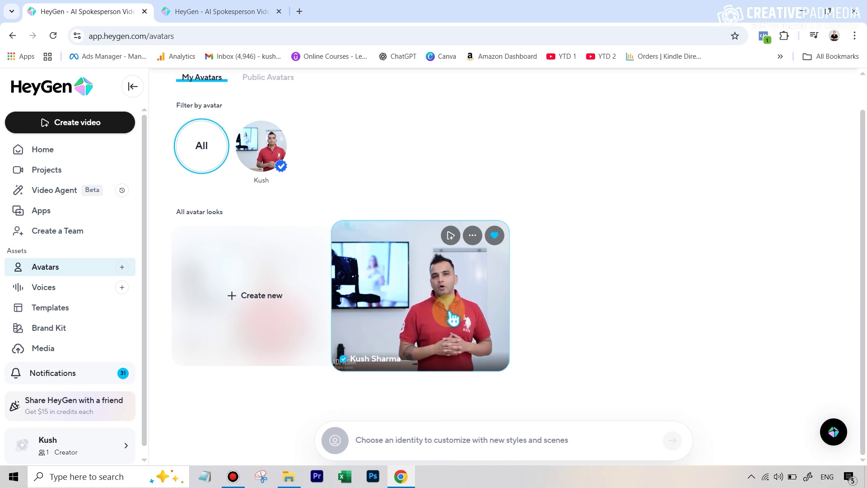
{"action": "left_click", "coordinate": [458, 303]}
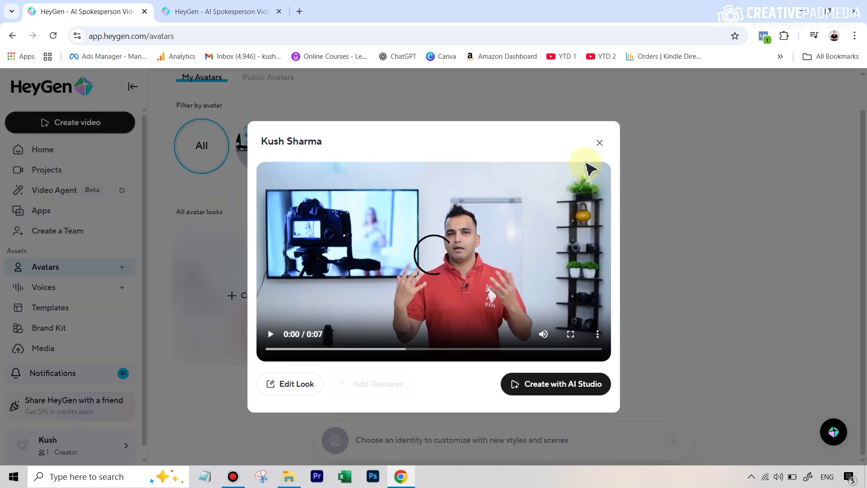
{"action": "left_click", "coordinate": [596, 151]}
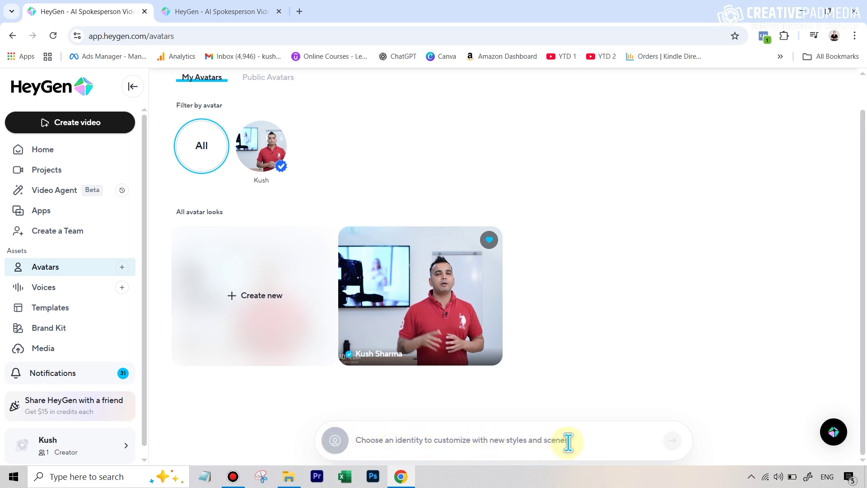
Choose the saved avatar identity and generate a new Nano Banana look with the prompt "make this man wear a suit"
{"action": "left_click", "coordinate": [335, 440]}
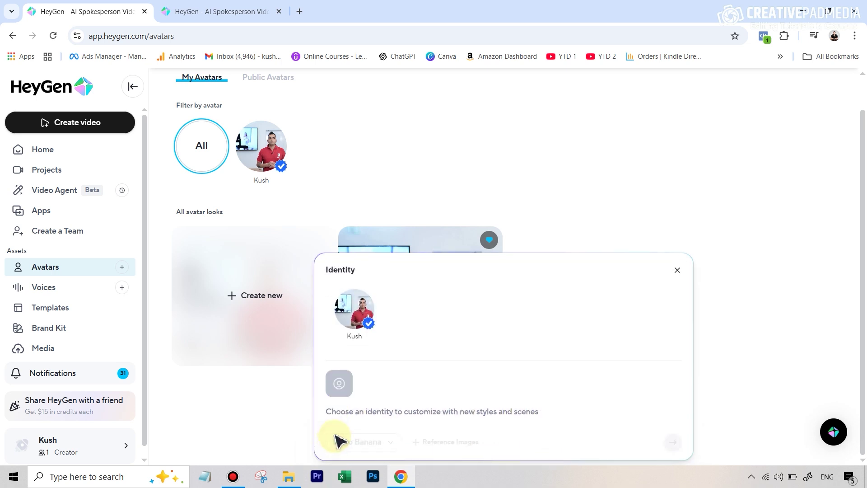
{"action": "left_click", "coordinate": [353, 336]}
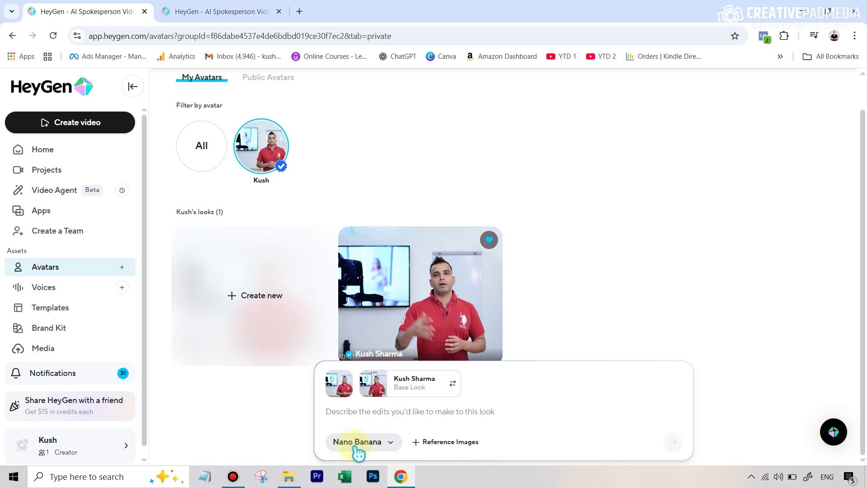
{"action": "left_click", "coordinate": [375, 413]}
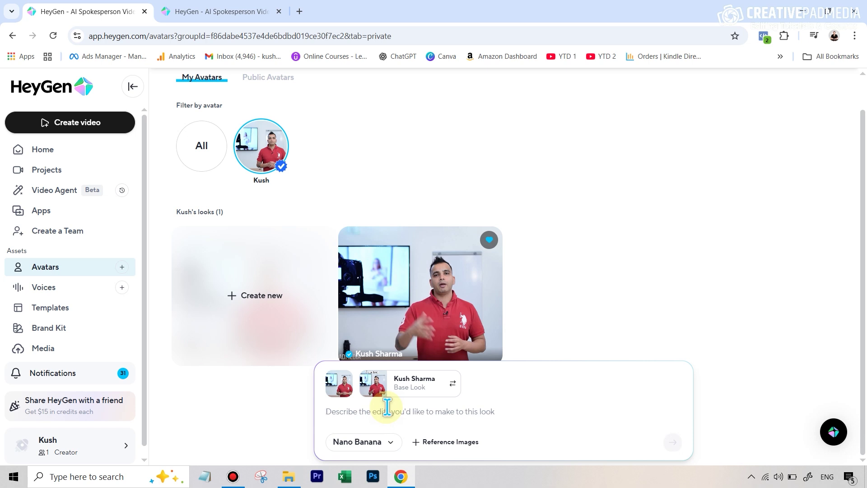
{"action": "type", "text": "make this man wear"}
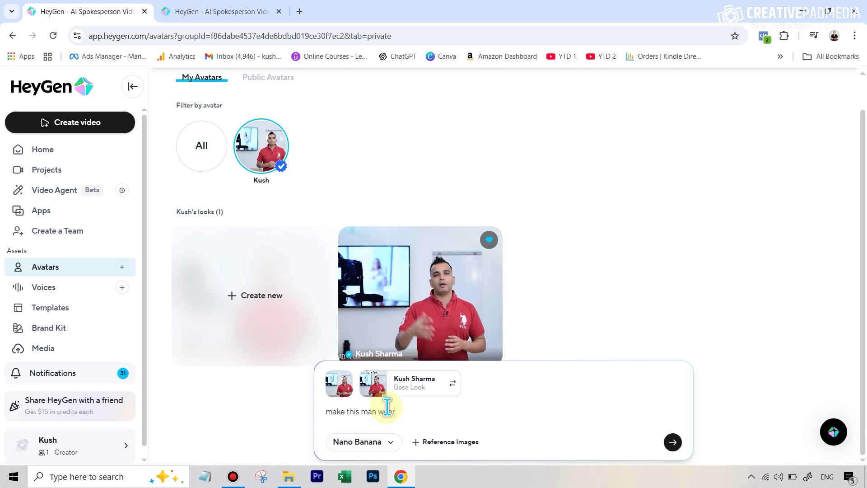
{"action": "type", "text": " a suit"}
{"action": "left_click", "coordinate": [677, 444]}
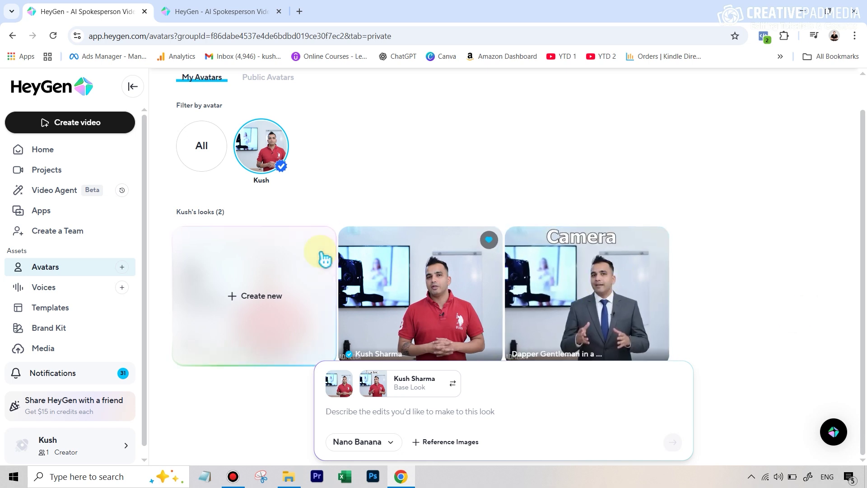
Preview the generated suit look, dismiss the avatar rating request, and close the preview
{"action": "left_click", "coordinate": [631, 270]}
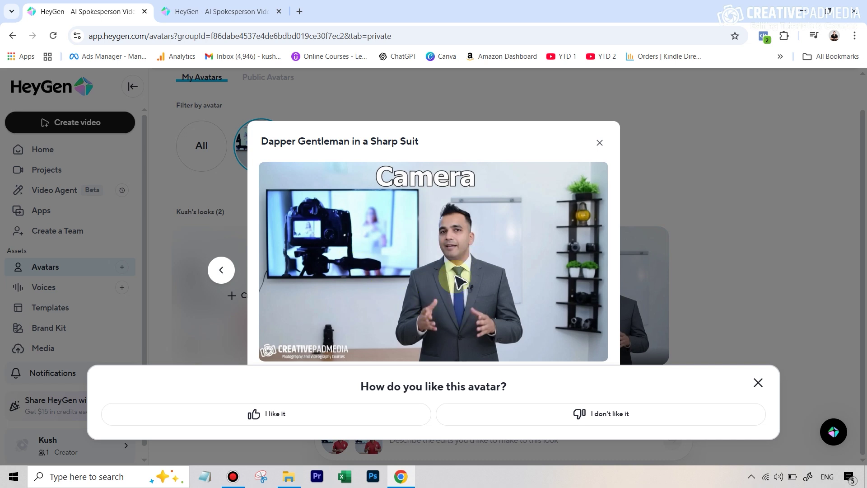
{"action": "left_click", "coordinate": [758, 383]}
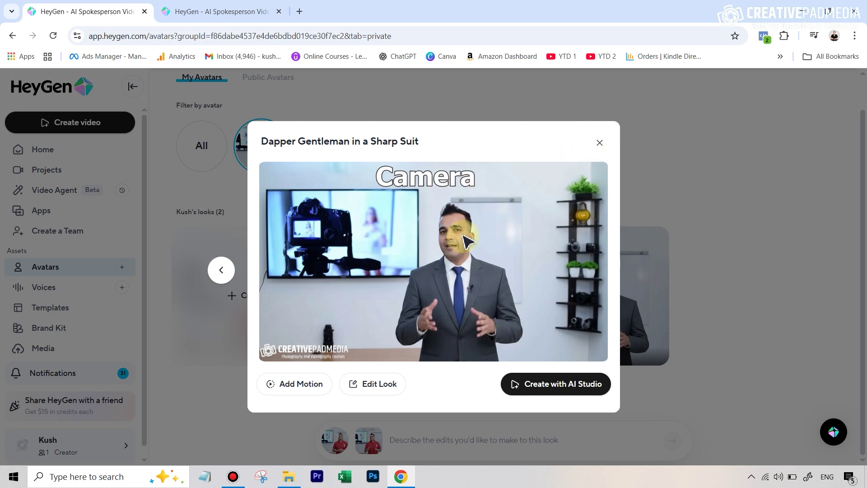
{"action": "left_click", "coordinate": [600, 144]}
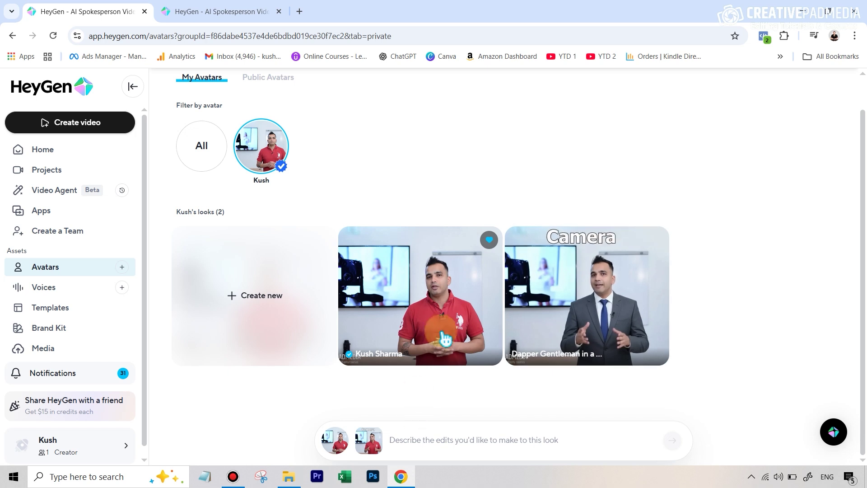
Generate another look from the base look with the prompt "change the background to a white backdrop"
{"action": "mouse_move", "coordinate": [433, 289]}
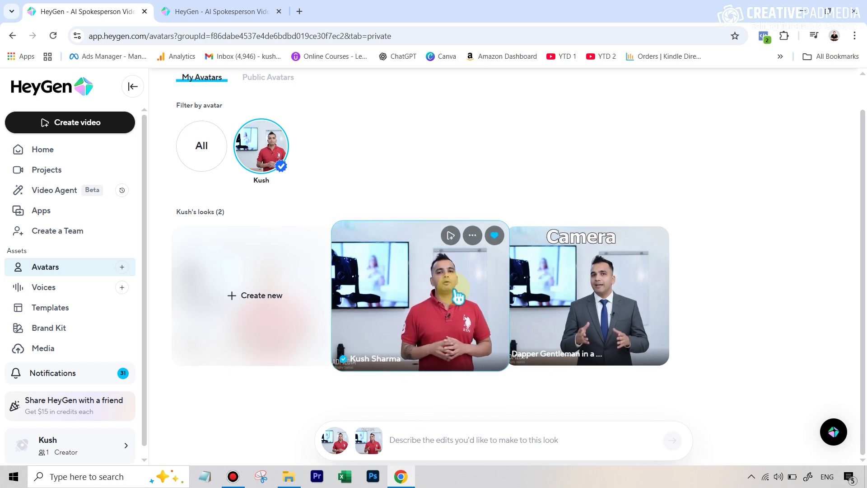
{"action": "left_click", "coordinate": [418, 437]}
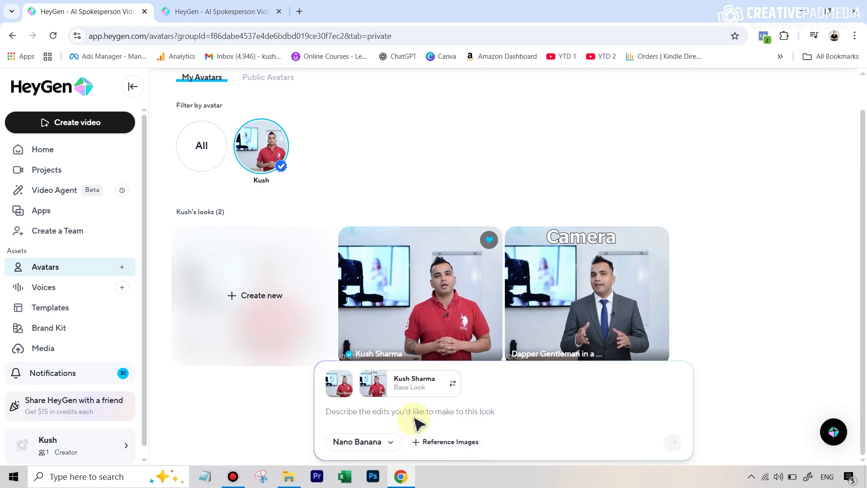
{"action": "type", "text": "change the background to a white backdrop"}
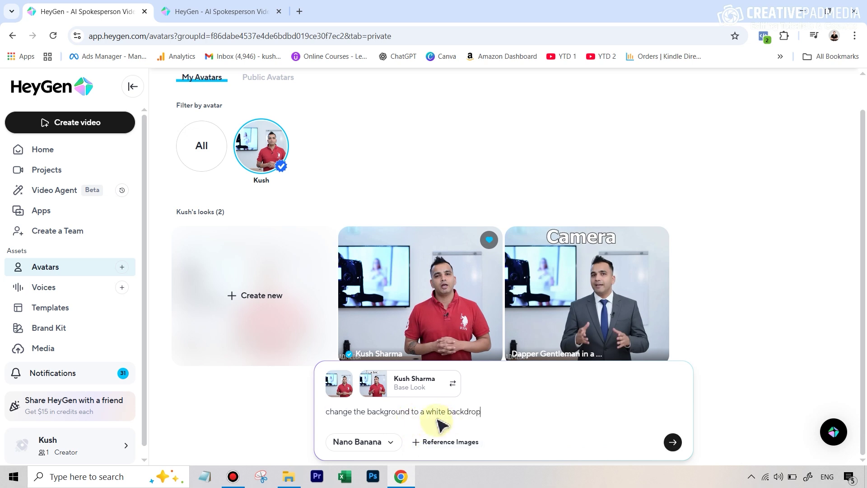
{"action": "left_click", "coordinate": [672, 441]}
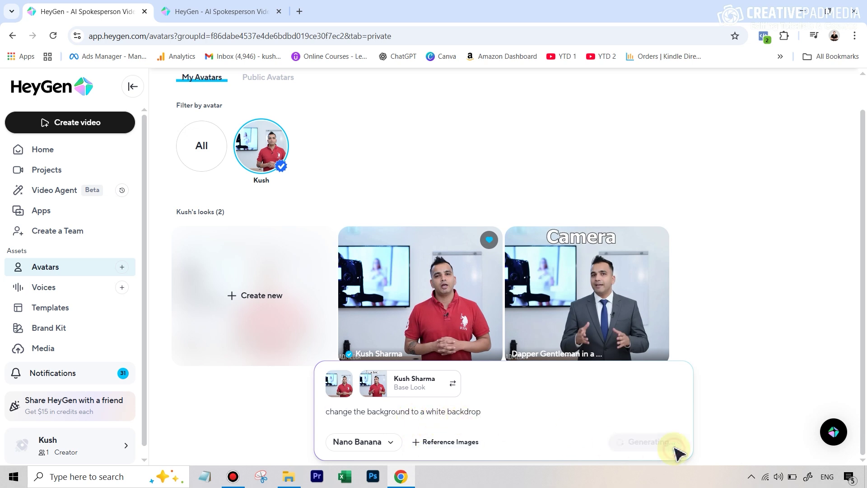
Generate a further look from the base look with the prompt "this man is sitting in an outdoor cafe"
{"action": "left_click", "coordinate": [376, 408]}
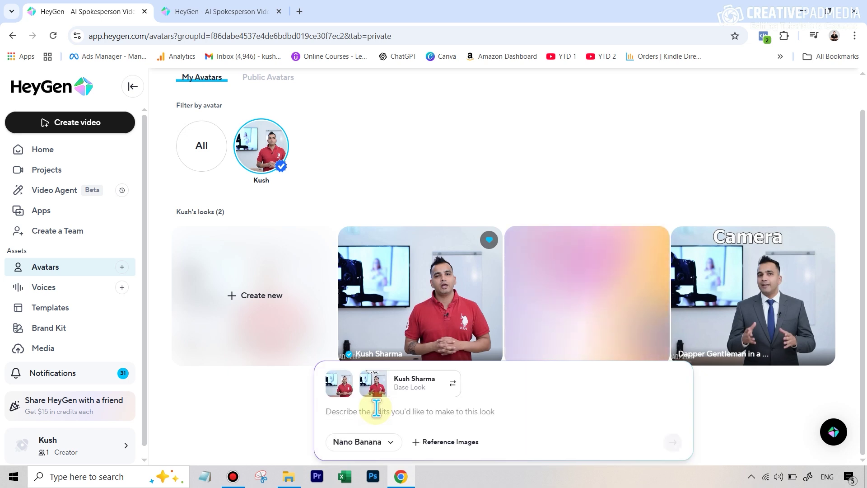
{"action": "type", "text": "make this"}
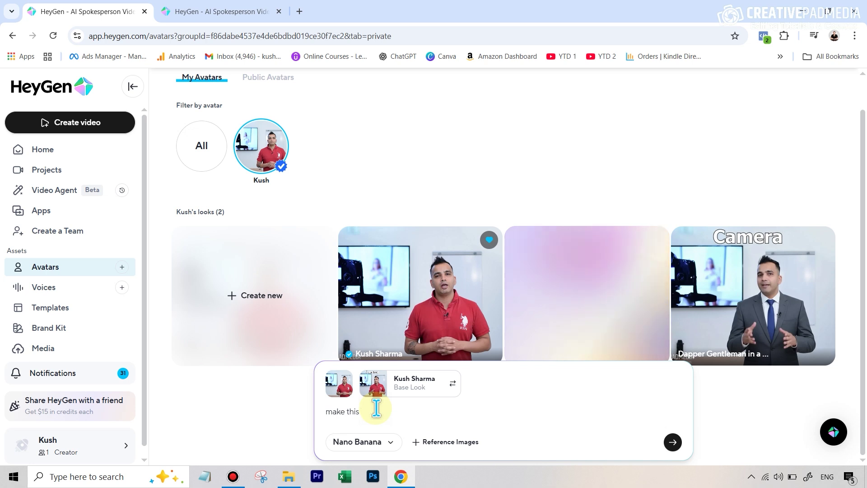
{"action": "key", "text": "ctrl+a"}
{"action": "key", "text": "BackSpace"}
{"action": "type", "text": "this man is sitting in an outdoor cafe"}
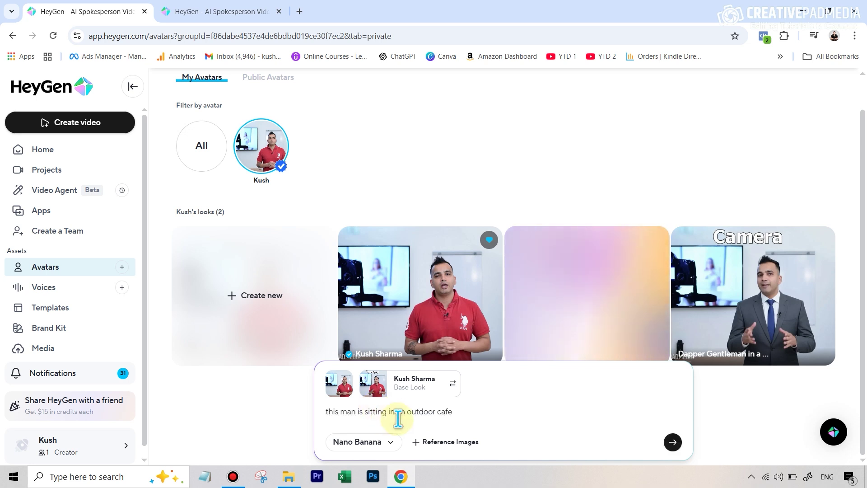
{"action": "left_click", "coordinate": [673, 442]}
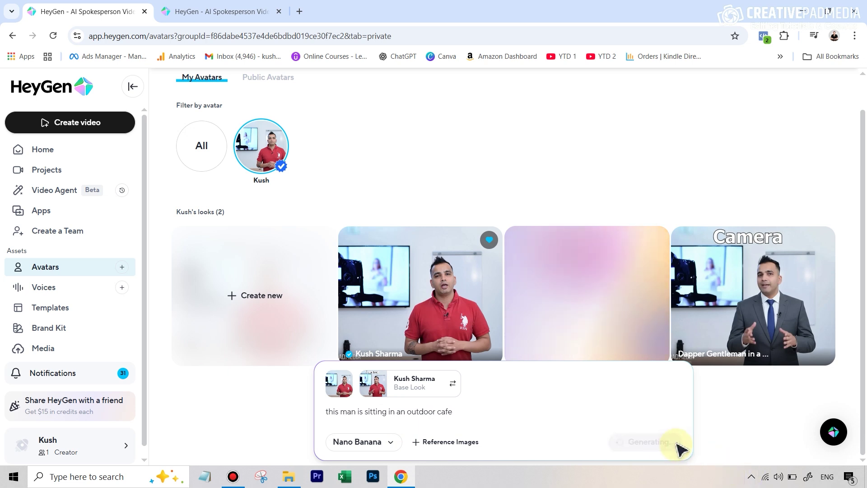
Preview the generated Snowy Canvas and Café Seated Gentleman looks, closing each preview after inspection
{"action": "scroll", "coordinate": [722, 307], "scroll_direction": "down", "scroll_amount": 2}
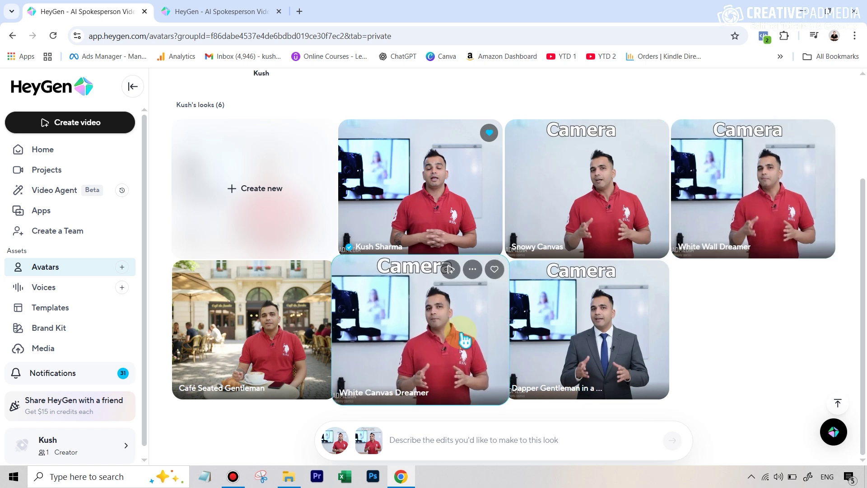
{"action": "mouse_move", "coordinate": [743, 221]}
{"action": "left_click", "coordinate": [601, 182]}
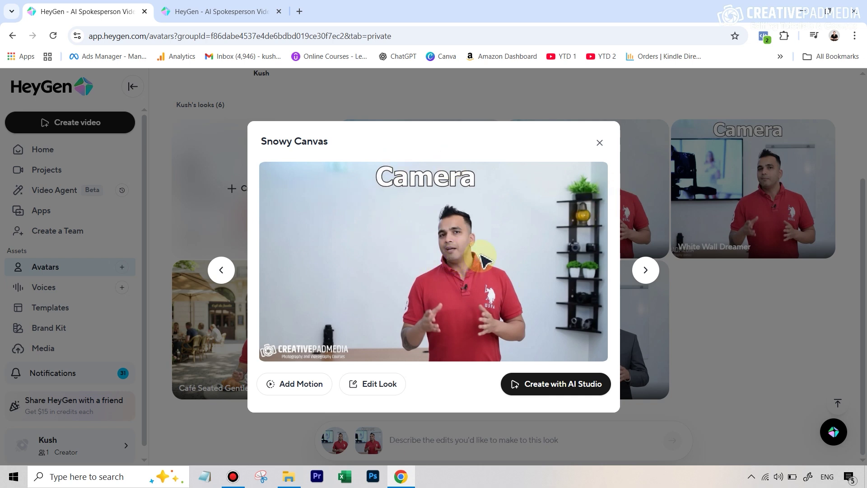
{"action": "left_click", "coordinate": [600, 143]}
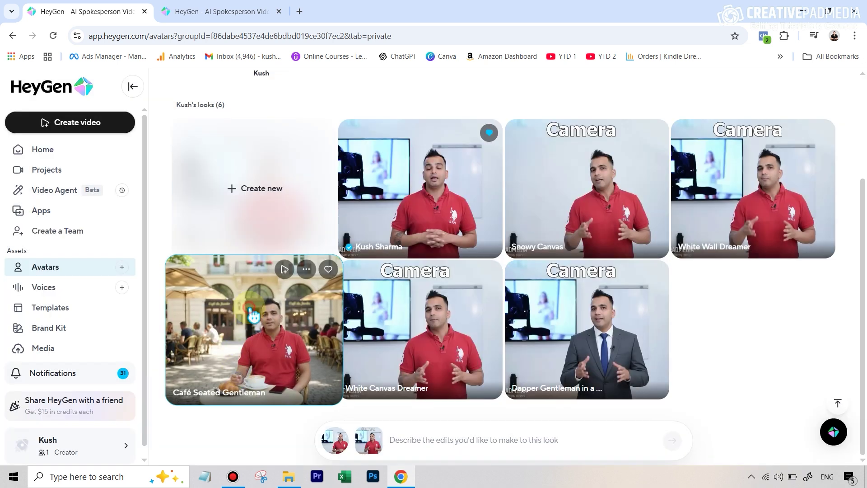
{"action": "left_click", "coordinate": [252, 315]}
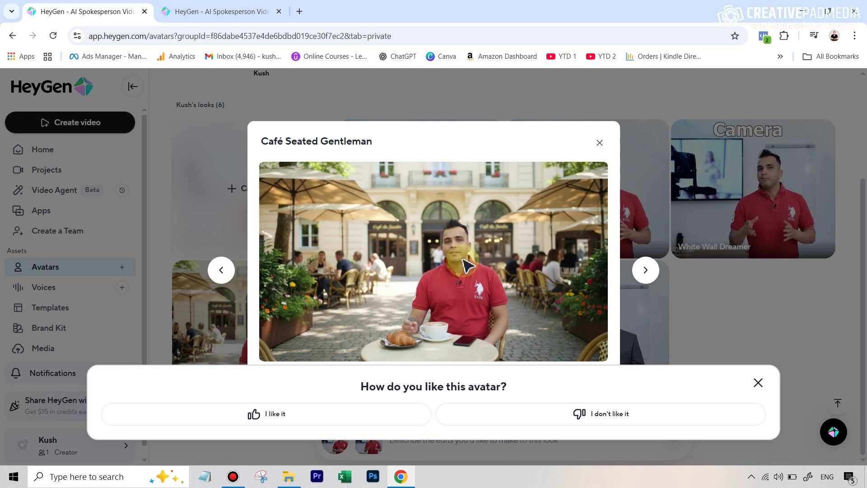
{"action": "left_click", "coordinate": [599, 143]}
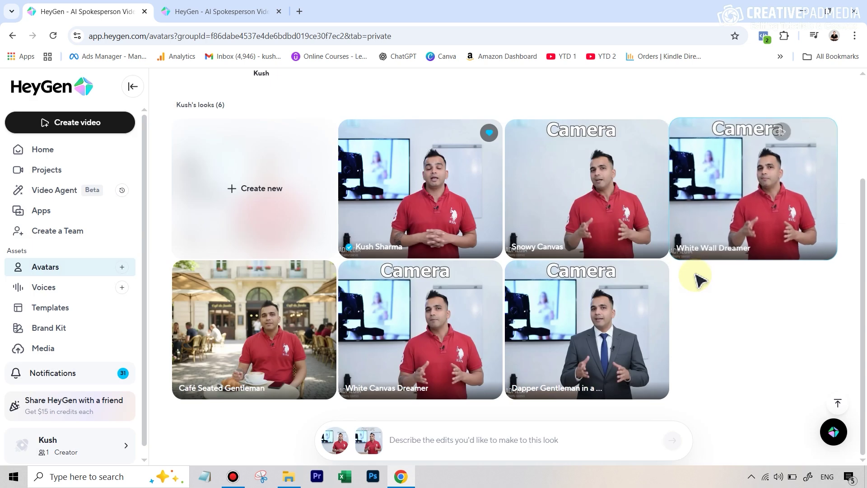
Open the Café Seated Gentleman look and start creating a video with it in AI Studio
{"action": "mouse_move", "coordinate": [235, 310]}
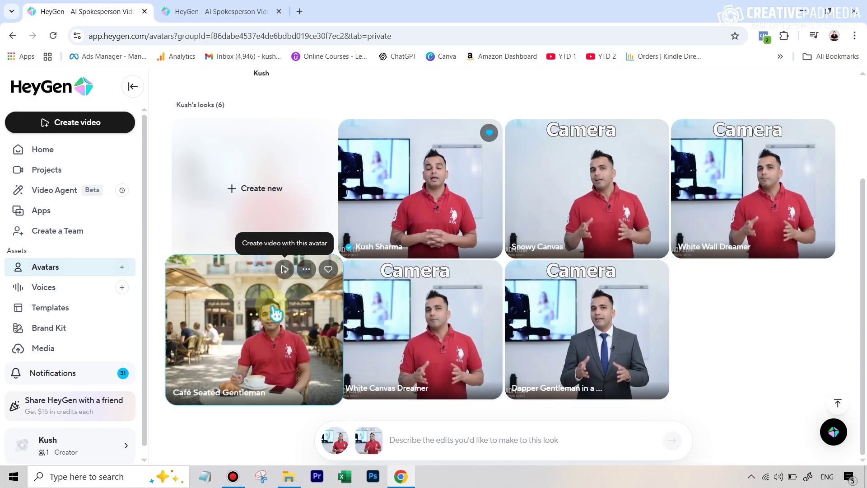
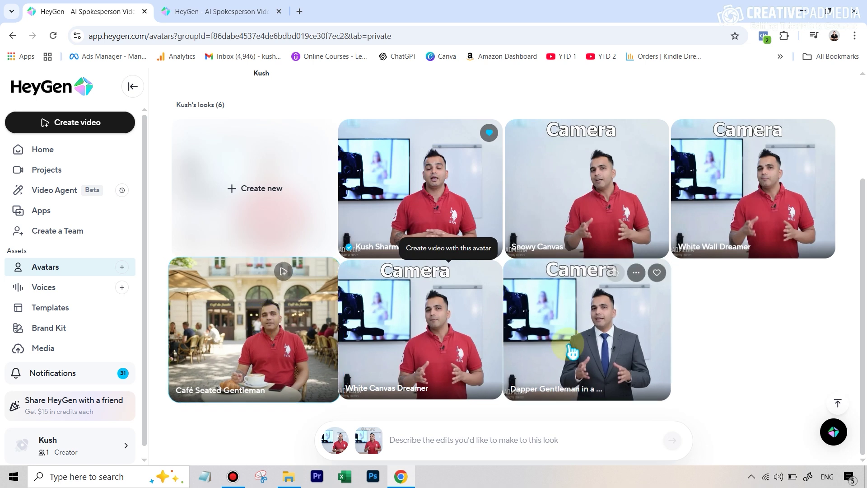
{"action": "left_click", "coordinate": [229, 314]}
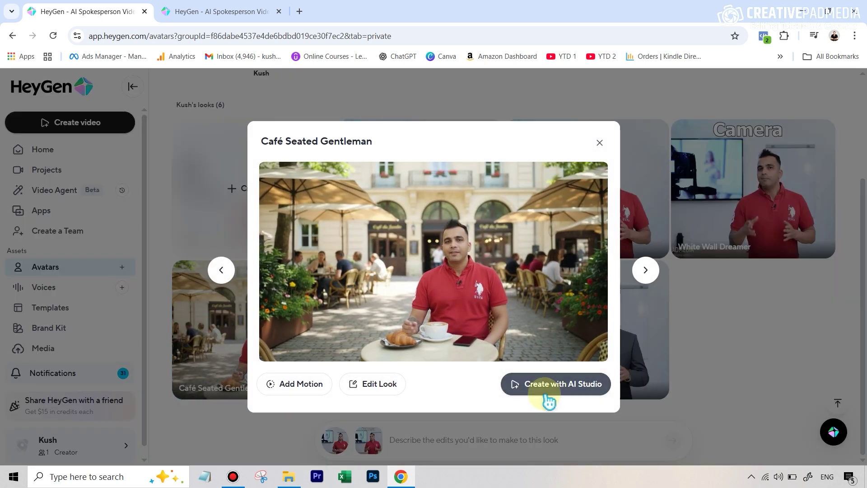
{"action": "left_click", "coordinate": [545, 392]}
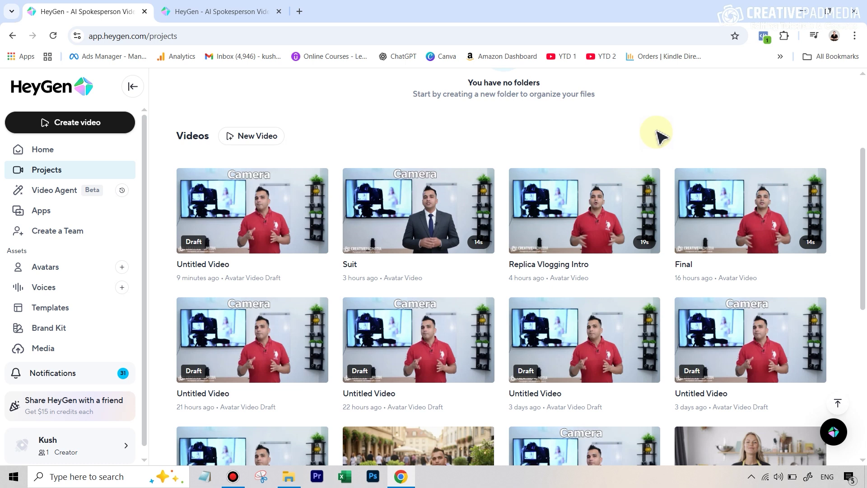
Play the finished Suit video from the projects, pause it near the end, and return to the projects list
{"action": "mouse_move", "coordinate": [447, 217]}
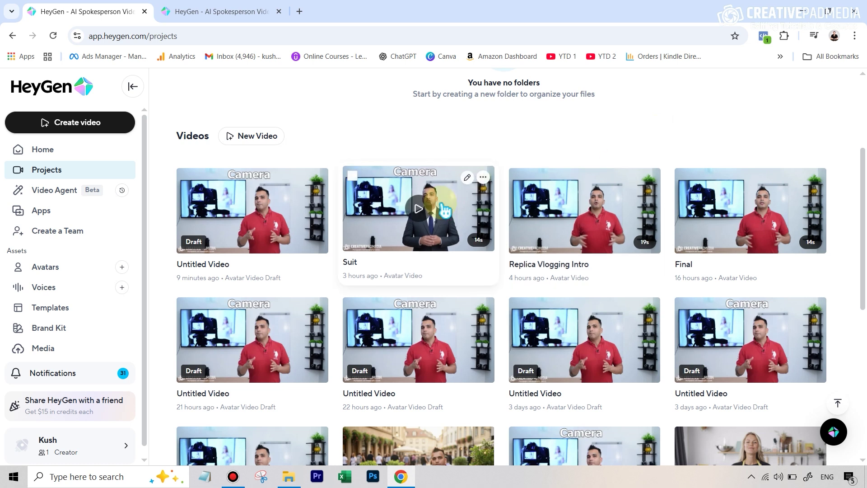
{"action": "left_click", "coordinate": [447, 216]}
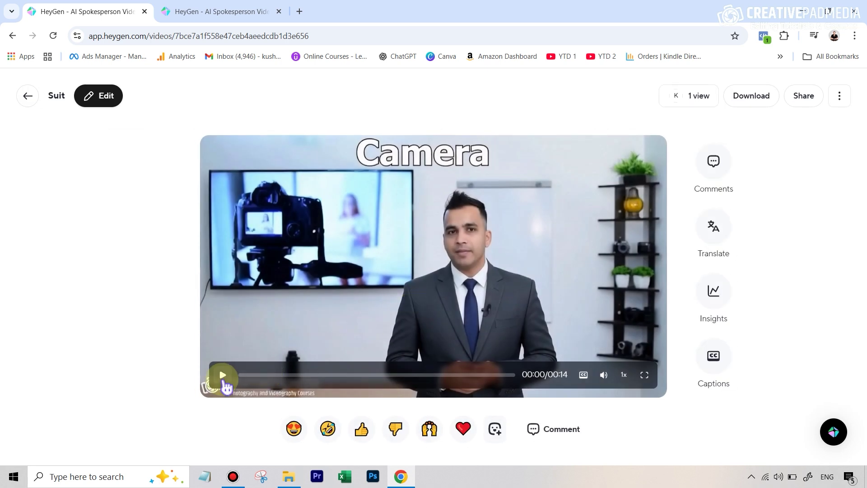
{"action": "left_click", "coordinate": [223, 376]}
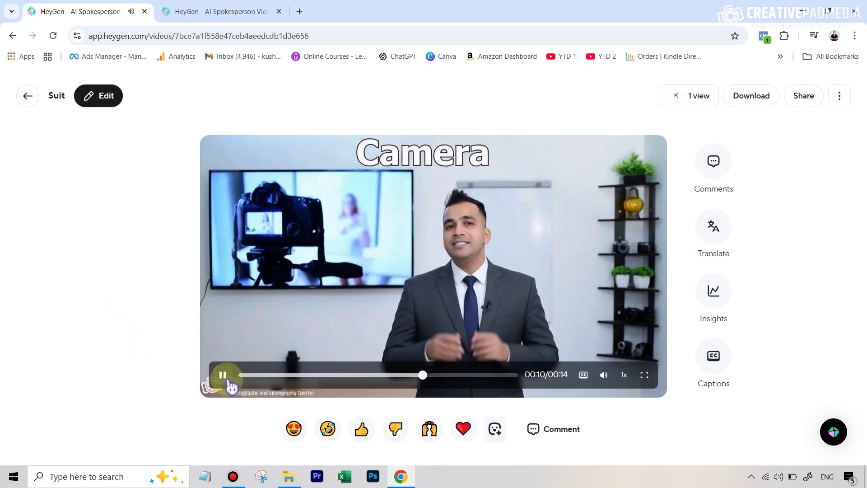
{"action": "left_click", "coordinate": [223, 376]}
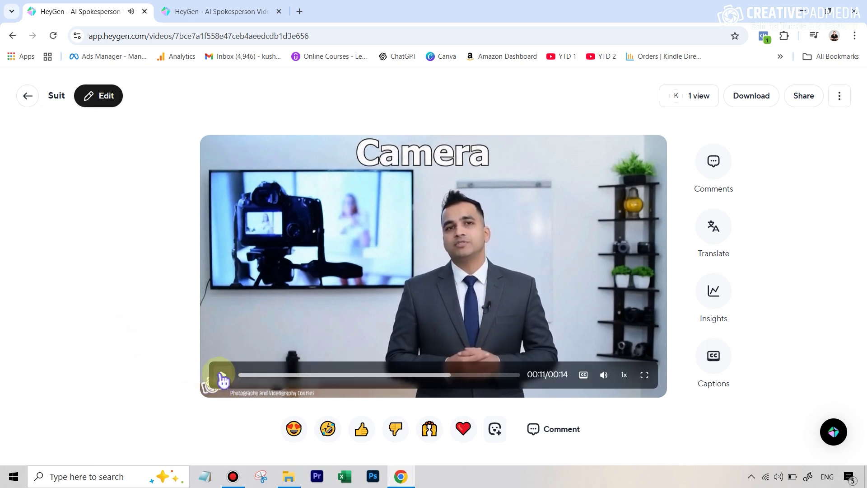
{"action": "left_click", "coordinate": [28, 97]}
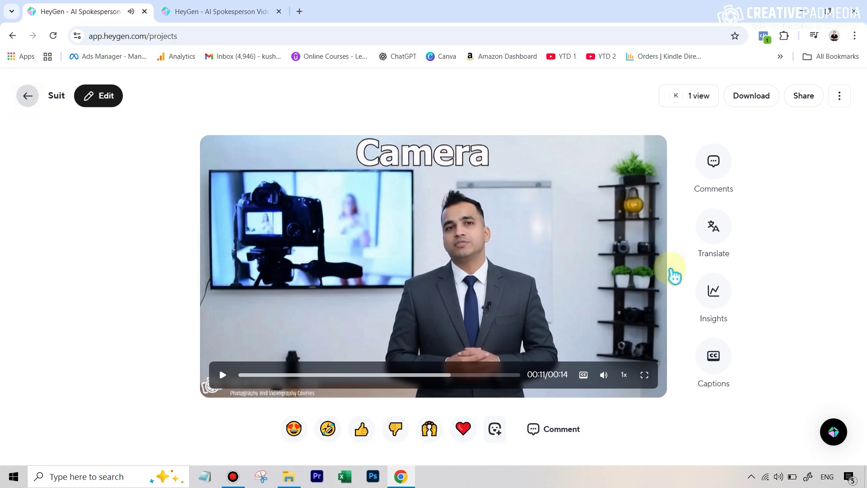
Find the finished cafe video in the projects, play it, and pause it near the end for inspection
{"action": "scroll", "coordinate": [757, 290], "scroll_direction": "down", "scroll_amount": 3}
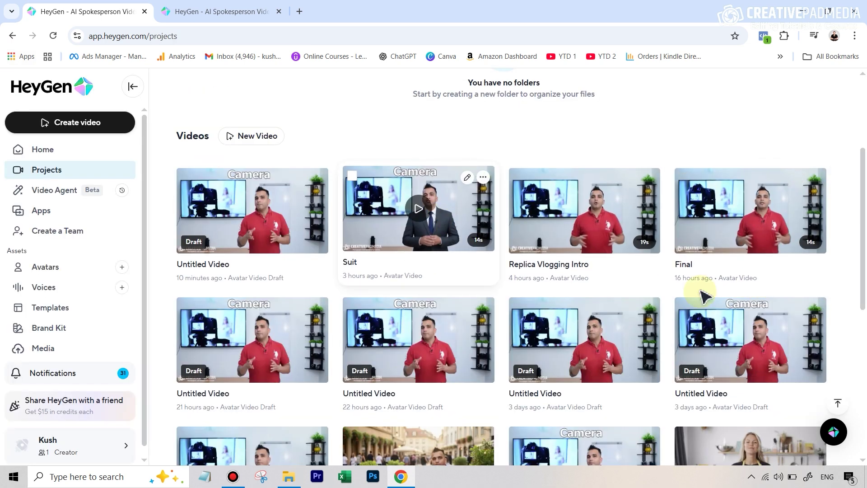
{"action": "scroll", "coordinate": [439, 360], "scroll_direction": "down", "scroll_amount": 2}
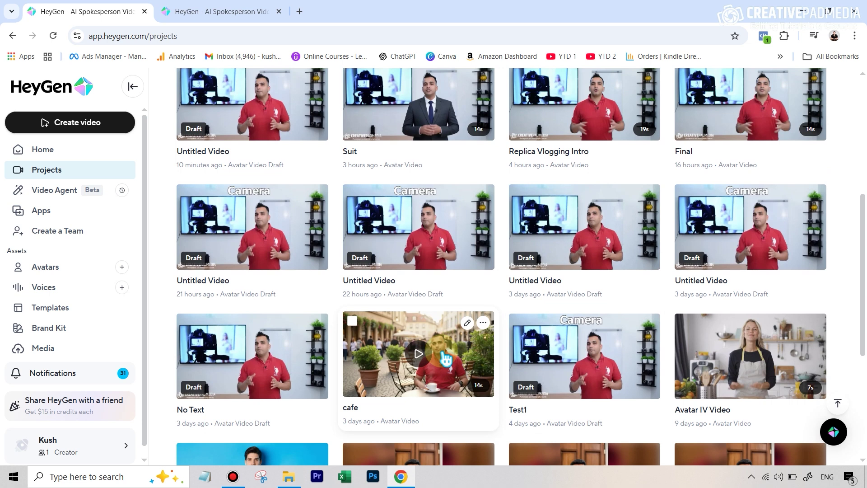
{"action": "left_click", "coordinate": [445, 358]}
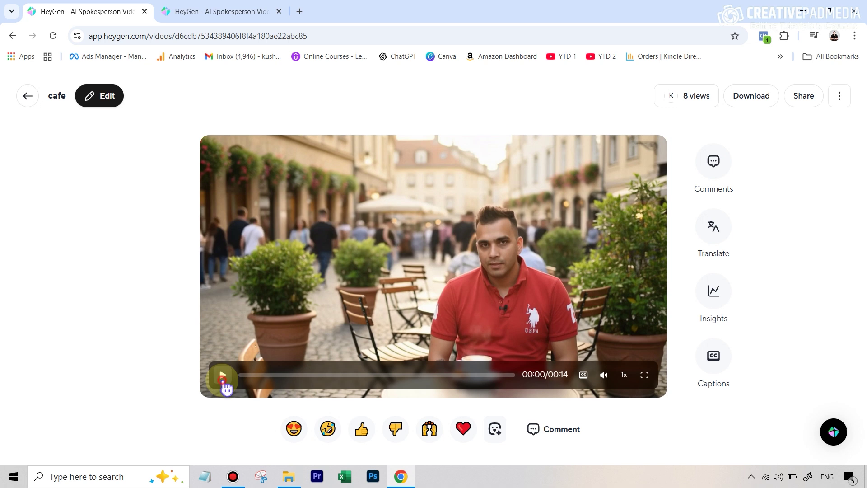
{"action": "left_click", "coordinate": [223, 374]}
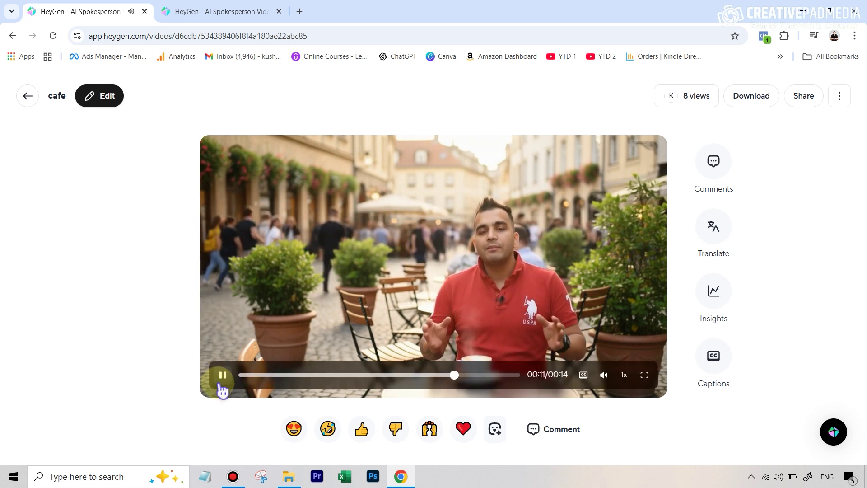
{"action": "left_click", "coordinate": [223, 374]}
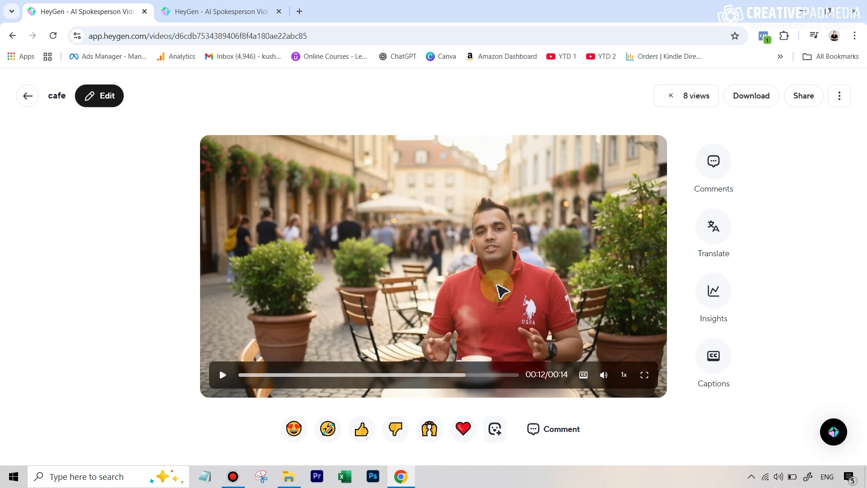
Start a Photo to Video with Avatar IV project from the home page, supplying the red-shirt presenter photo and audio.wav as the script
{"action": "left_click", "coordinate": [28, 96]}
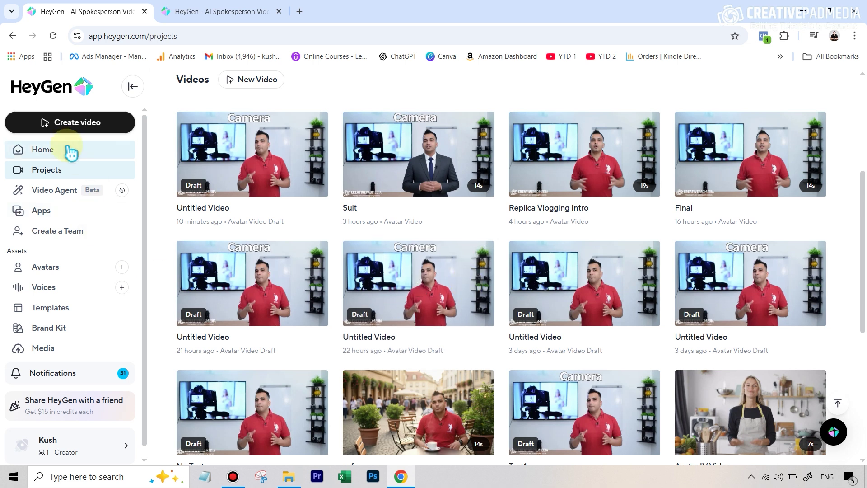
{"action": "mouse_move", "coordinate": [280, 126]}
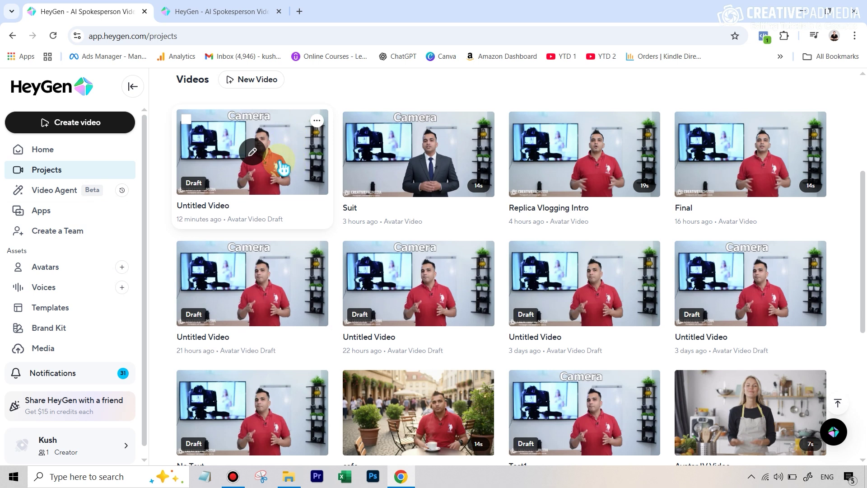
{"action": "left_click", "coordinate": [54, 156]}
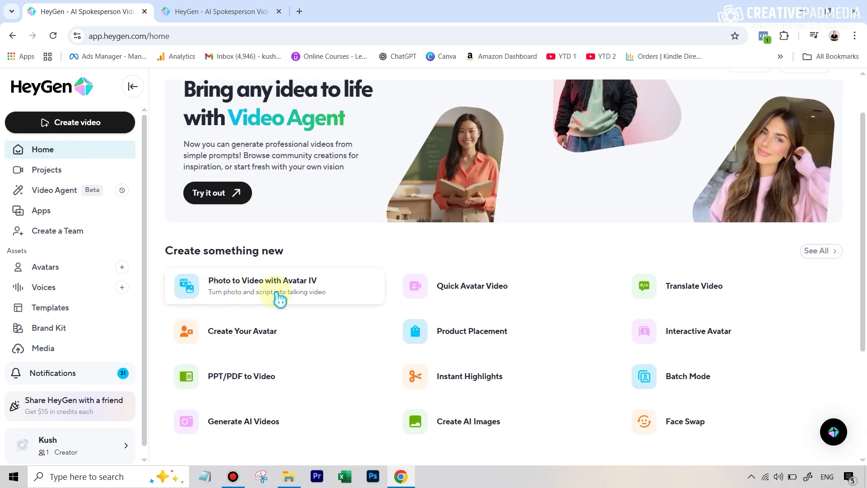
{"action": "left_click", "coordinate": [278, 295]}
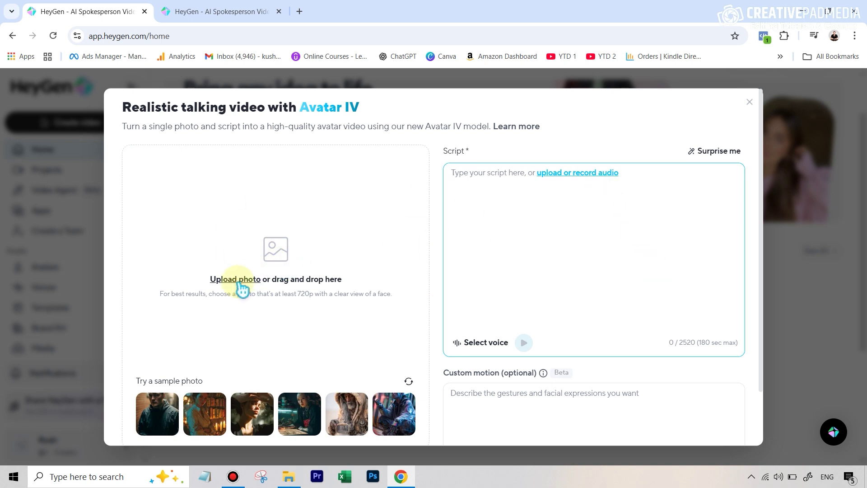
{"action": "key", "text": "Escape"}
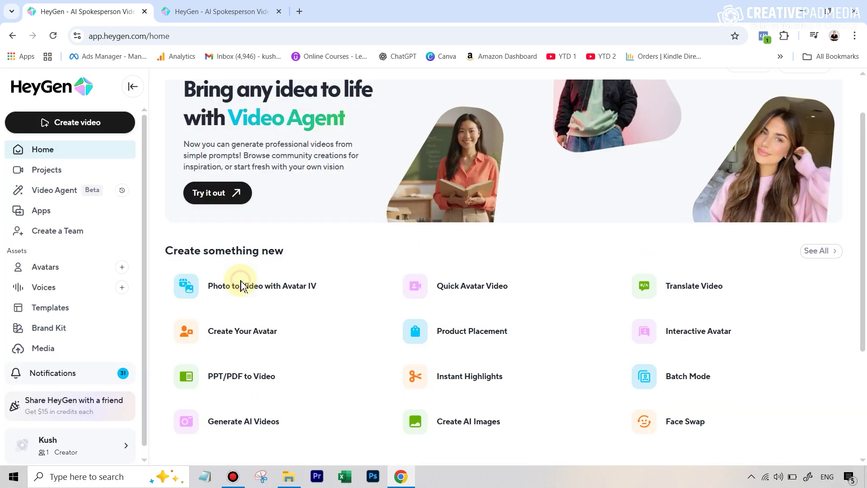
{"action": "left_click", "coordinate": [240, 285]}
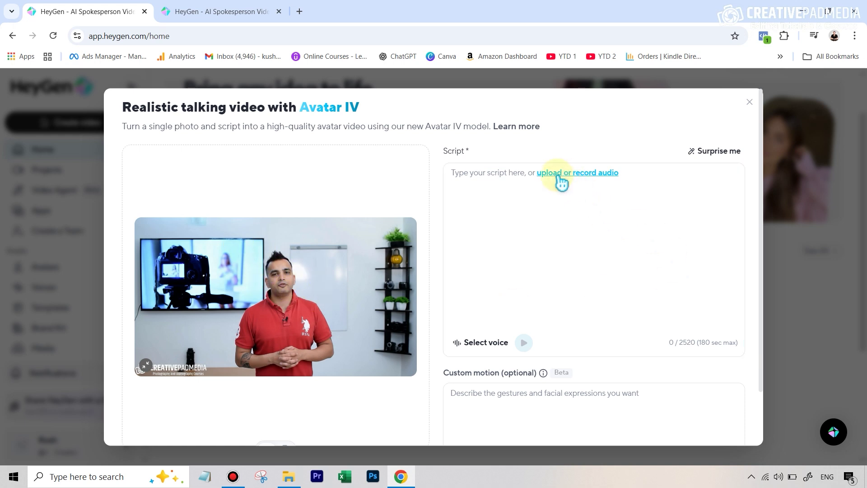
{"action": "left_click", "coordinate": [560, 175]}
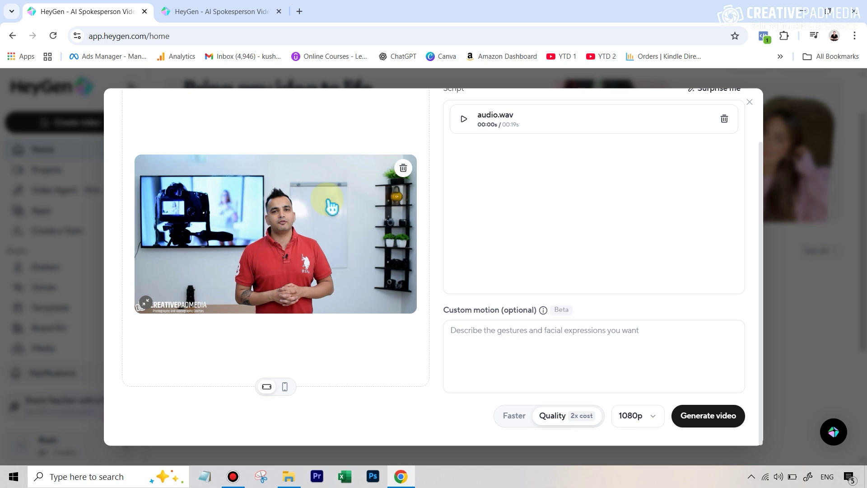
Set the custom motion to "very expressive with a lot of hand gesturing" and generate the Avatar IV video
{"action": "left_click", "coordinate": [447, 329]}
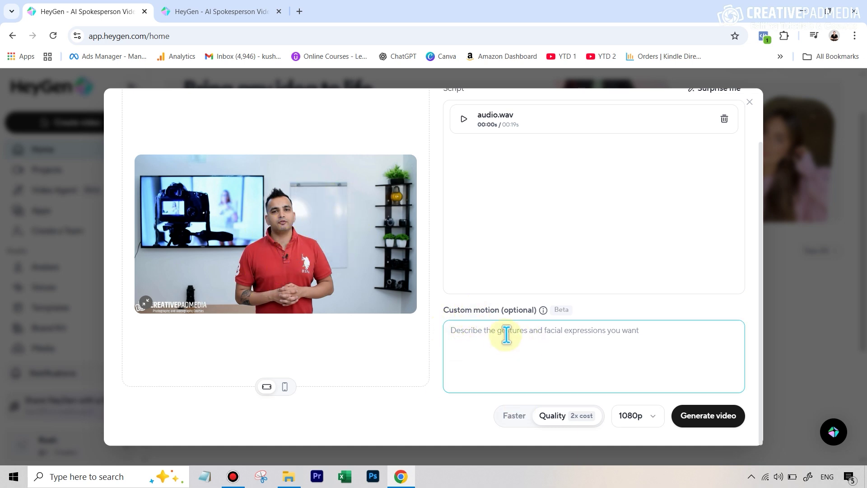
{"action": "left_click", "coordinate": [534, 334]}
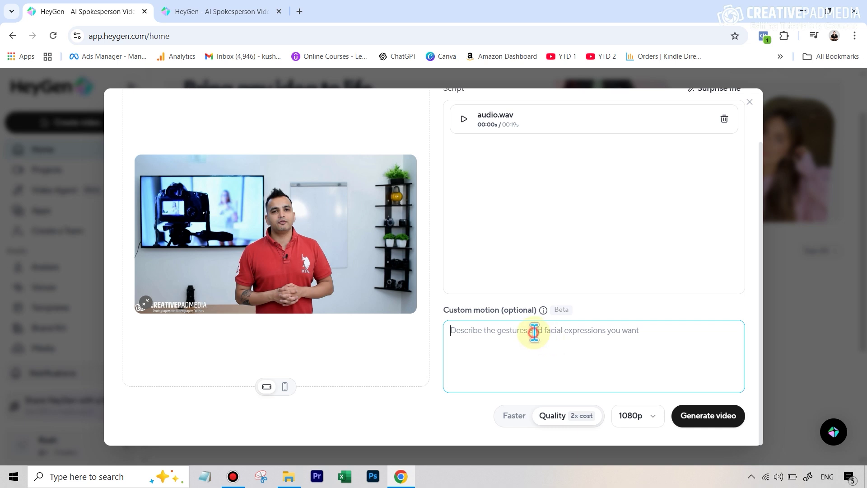
{"action": "type", "text": "very expressive with a lot of hand gesturing"}
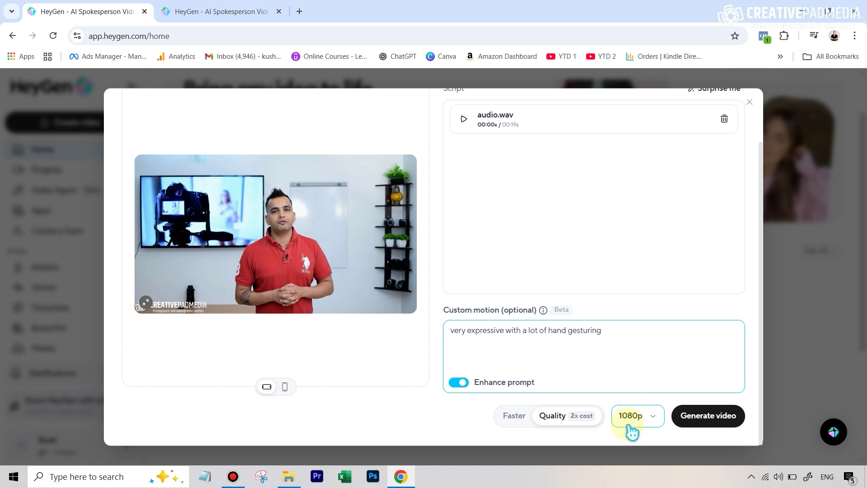
{"action": "left_click", "coordinate": [717, 425]}
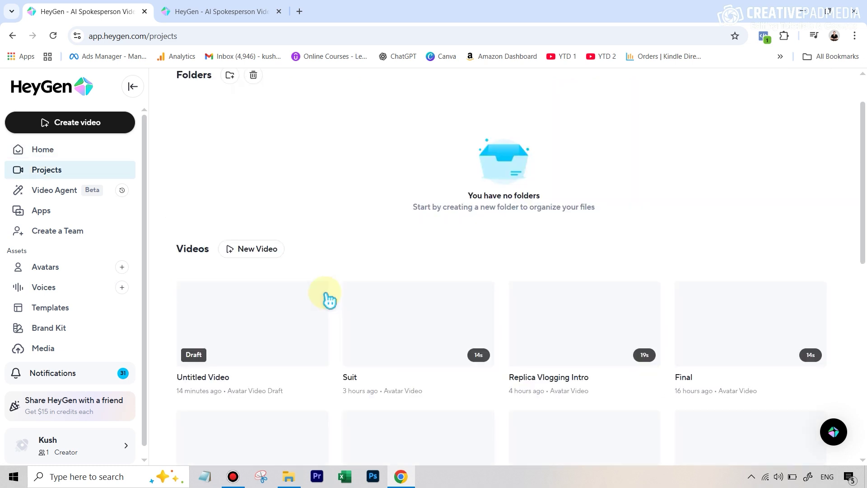
Check the projects for the Avatar IV video made from the photo, open it, and play it
{"action": "scroll", "coordinate": [307, 294], "scroll_direction": "down", "scroll_amount": 3}
{"action": "scroll", "coordinate": [296, 267], "scroll_direction": "up", "scroll_amount": 2}
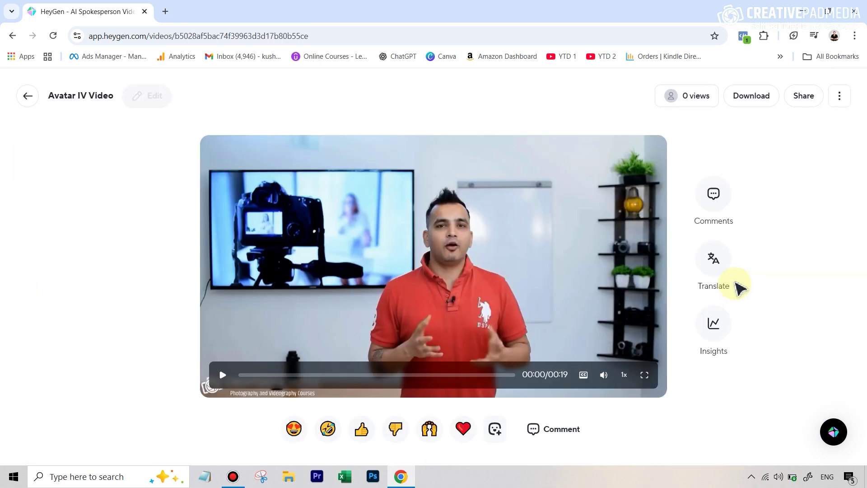
{"action": "left_click", "coordinate": [224, 377]}
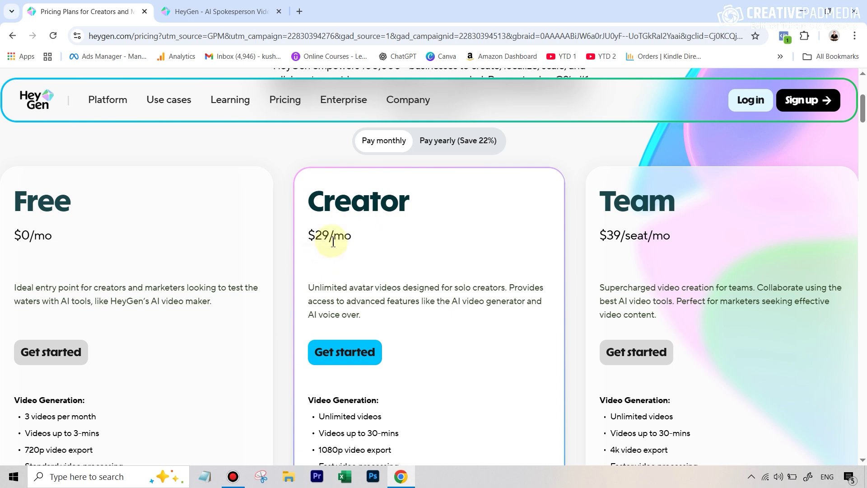
Compare the monthly prices and video generation limits of the Free, Creator and Team plans on the pricing page
{"action": "scroll", "coordinate": [397, 313], "scroll_direction": "down", "scroll_amount": 2}
{"action": "scroll", "coordinate": [374, 242], "scroll_direction": "up", "scroll_amount": 2}
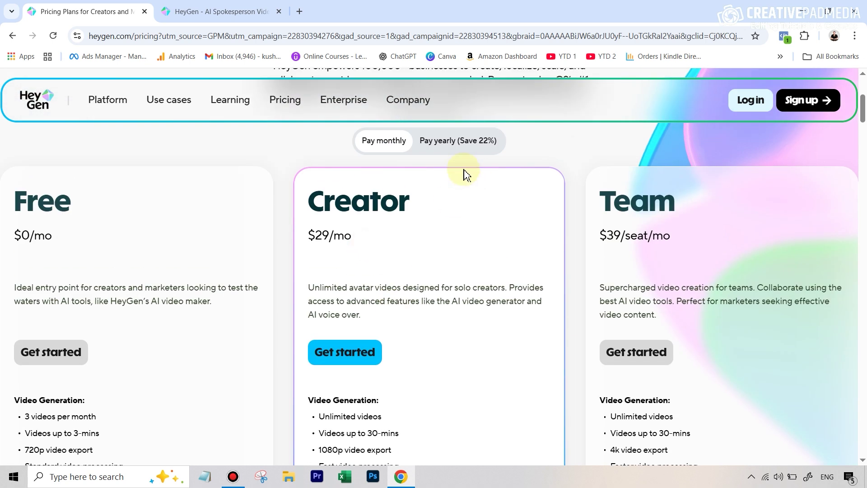
{"action": "scroll", "coordinate": [470, 331], "scroll_direction": "down", "scroll_amount": 2}
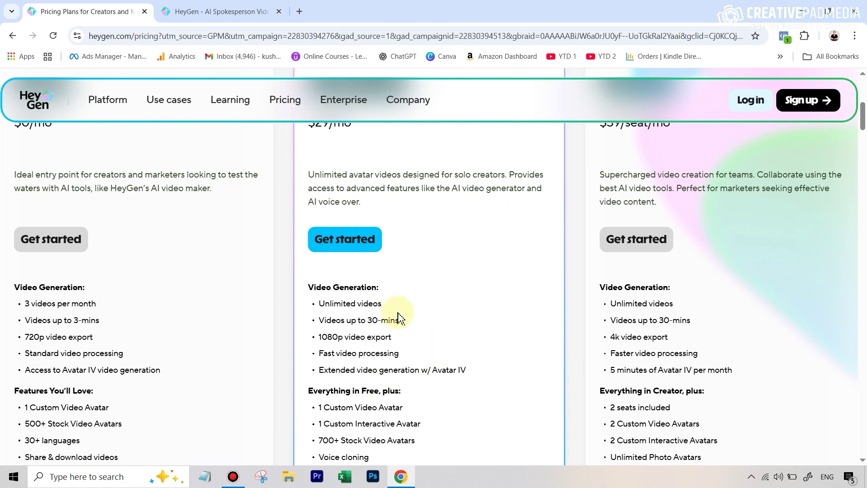
Open the account's Subscriptions & API settings in the HeyGen app and review the plan's included limits and add-ons
{"action": "left_click", "coordinate": [233, 11]}
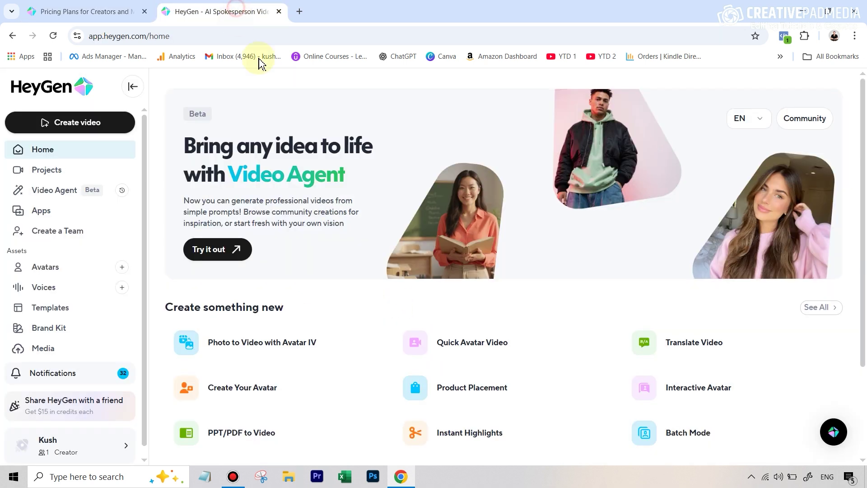
{"action": "left_click", "coordinate": [52, 446]}
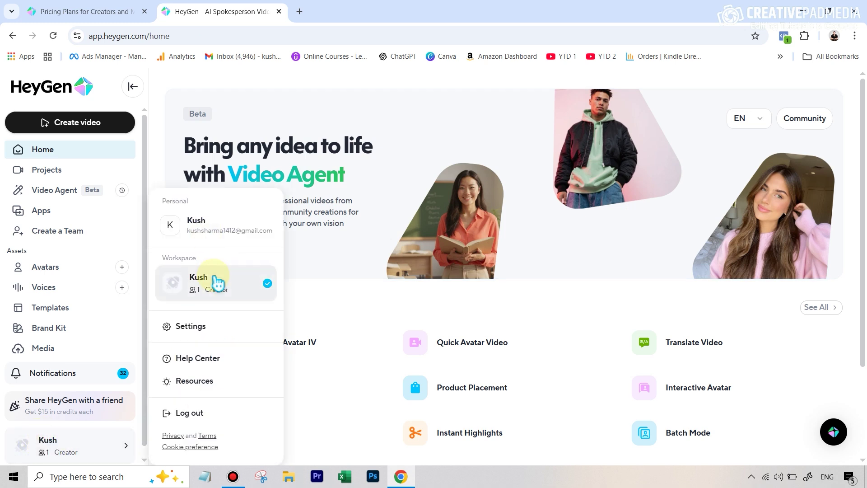
{"action": "left_click", "coordinate": [185, 326]}
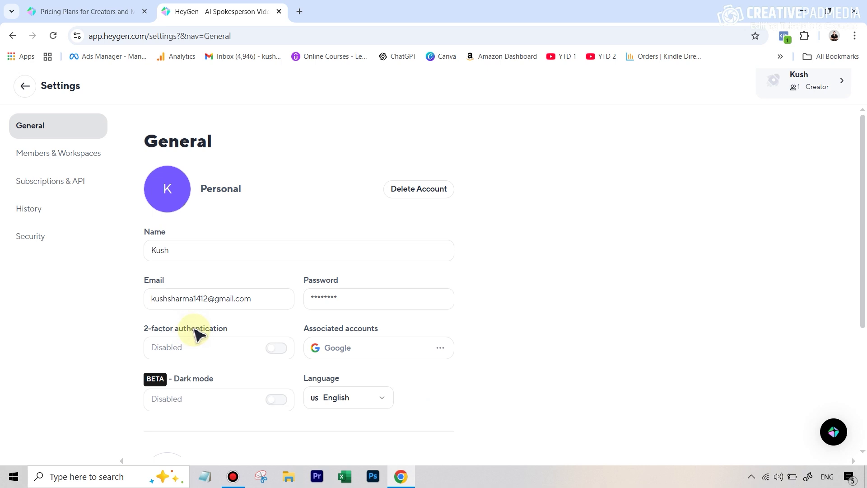
{"action": "left_click", "coordinate": [40, 185]}
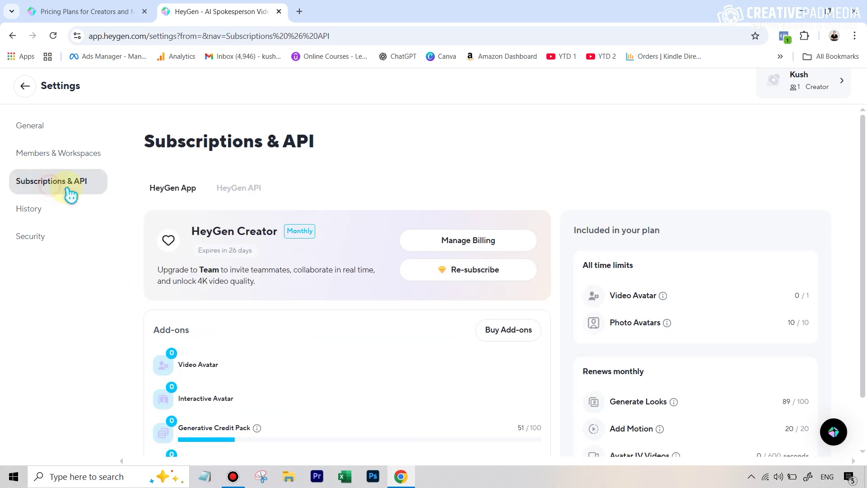
{"action": "scroll", "coordinate": [731, 293], "scroll_direction": "down", "scroll_amount": 2}
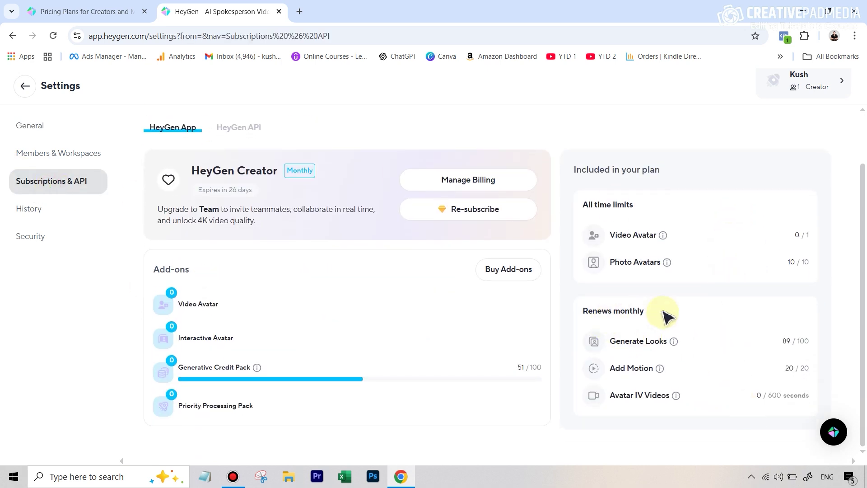